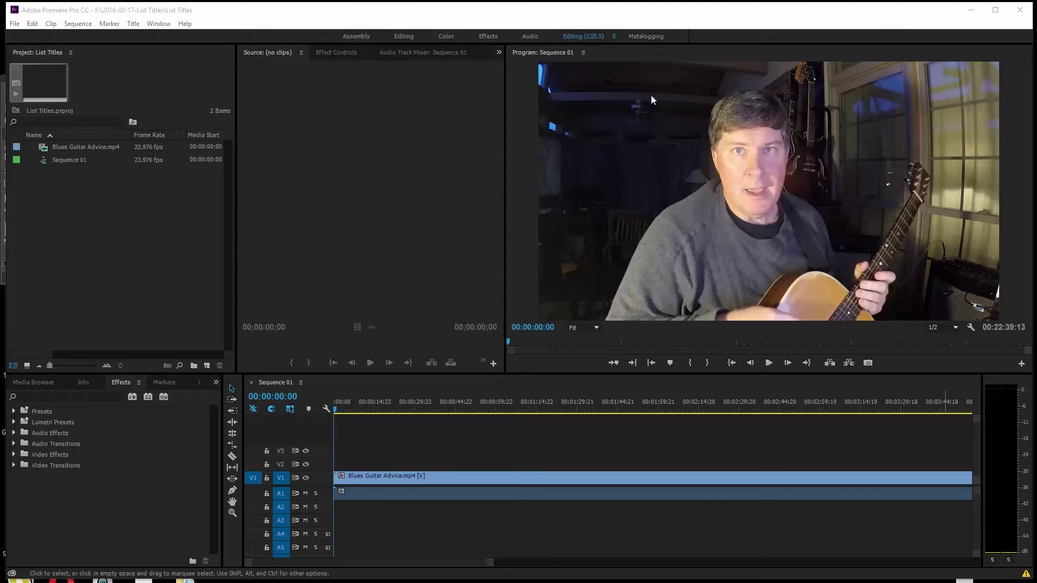
Step: Save the project and create a new title named List from the Project panel
key("ctrl+s")
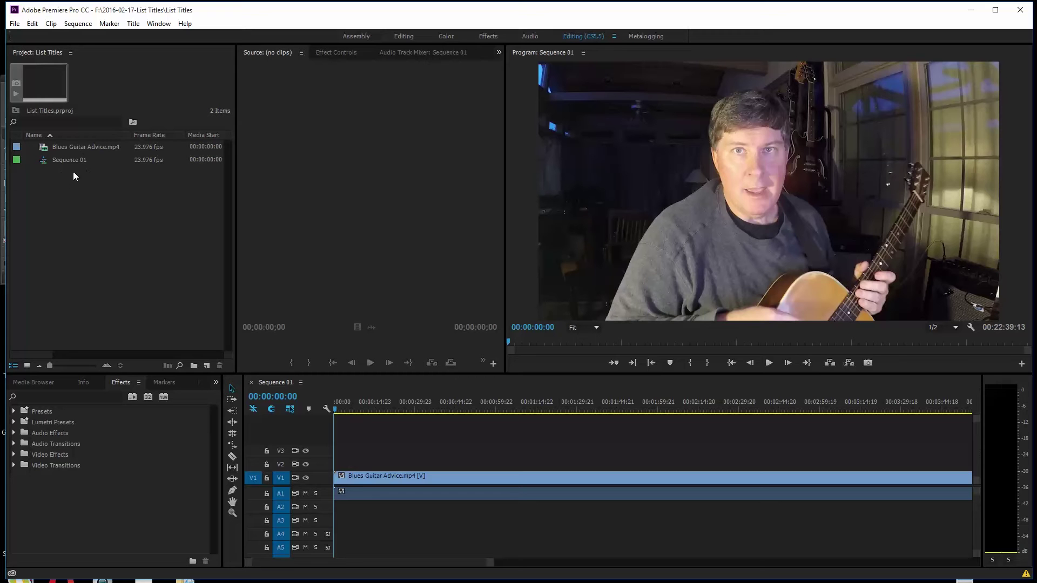
right_click(49, 186)
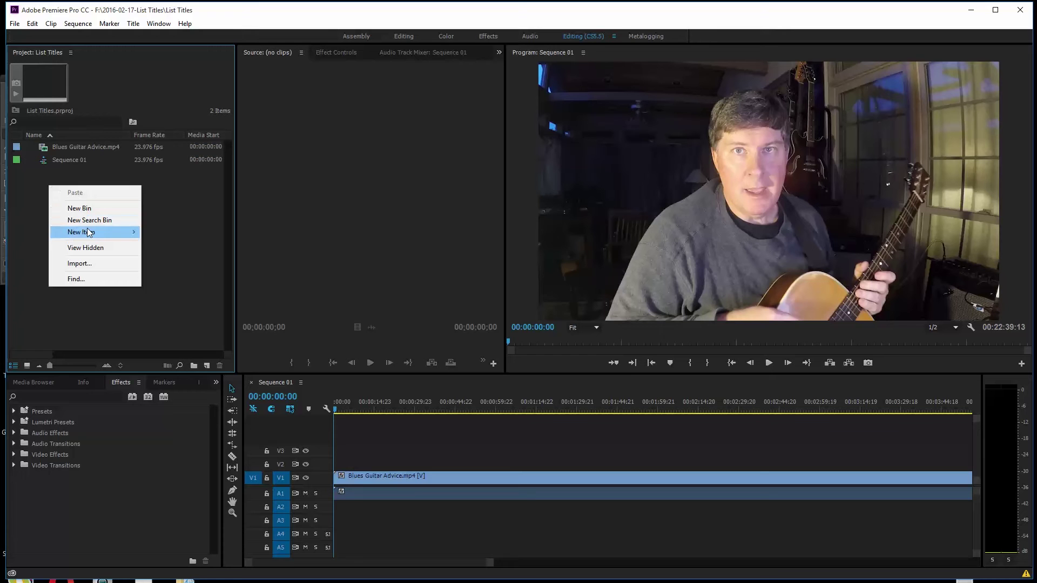
mouse_move(89, 232)
left_click(176, 263)
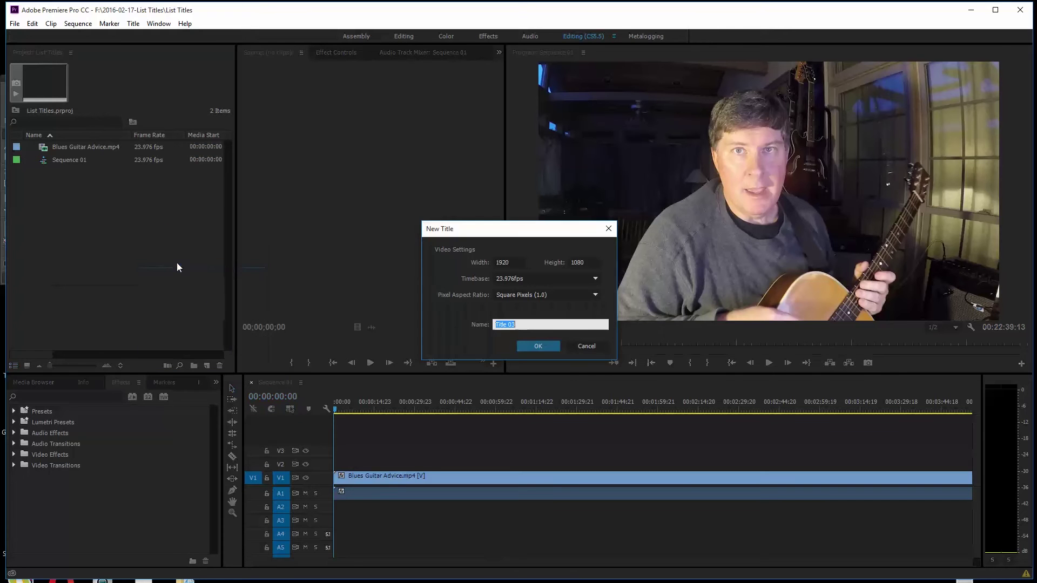
type("List")
left_click(527, 345)
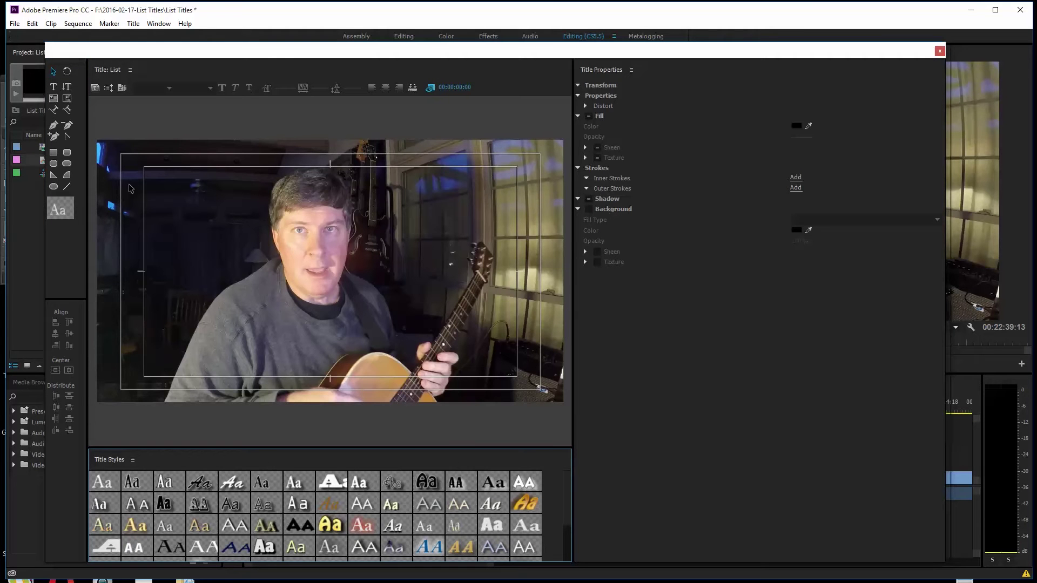
Step: Draw a wide empty text box near the title frame's upper left with the Type tool
left_click(54, 88)
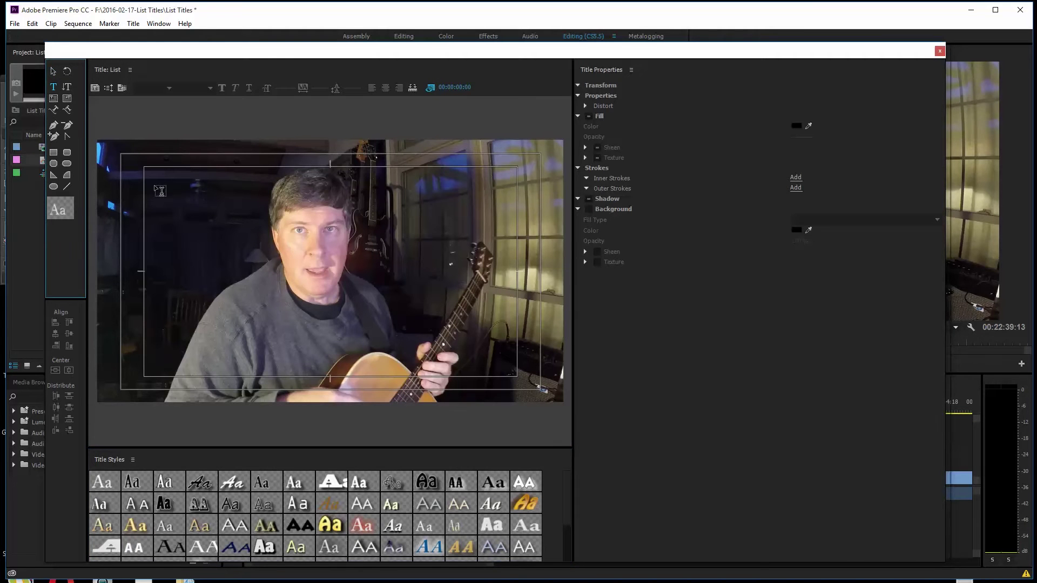
left_click(127, 188)
left_click_drag(188, 206, 262, 212)
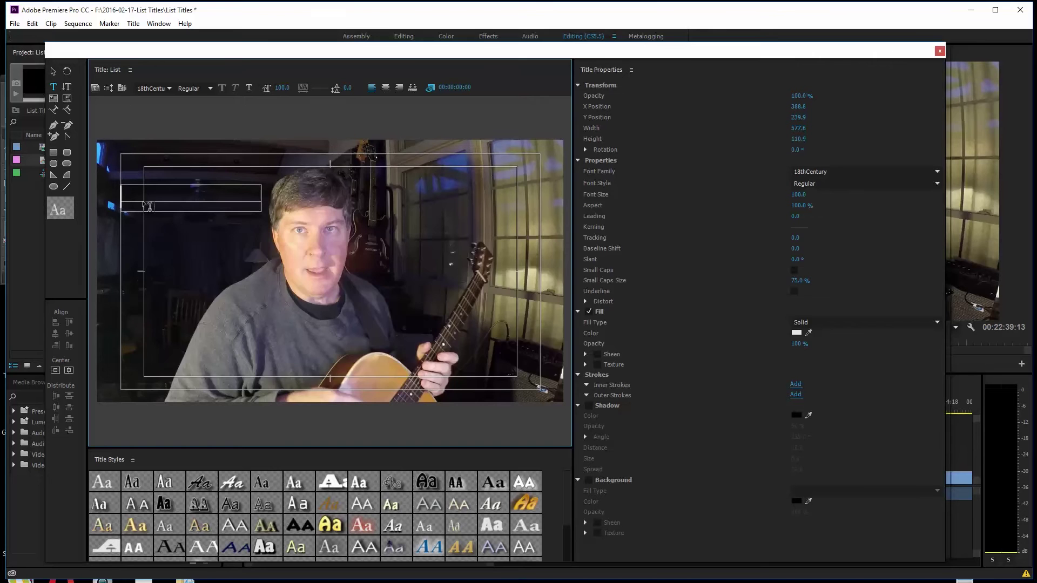
key("alt+Tab")
key("alt+Tab")
key("alt+Tab")
key("alt+Tab")
key("alt+Tab")
key("alt+Tab")
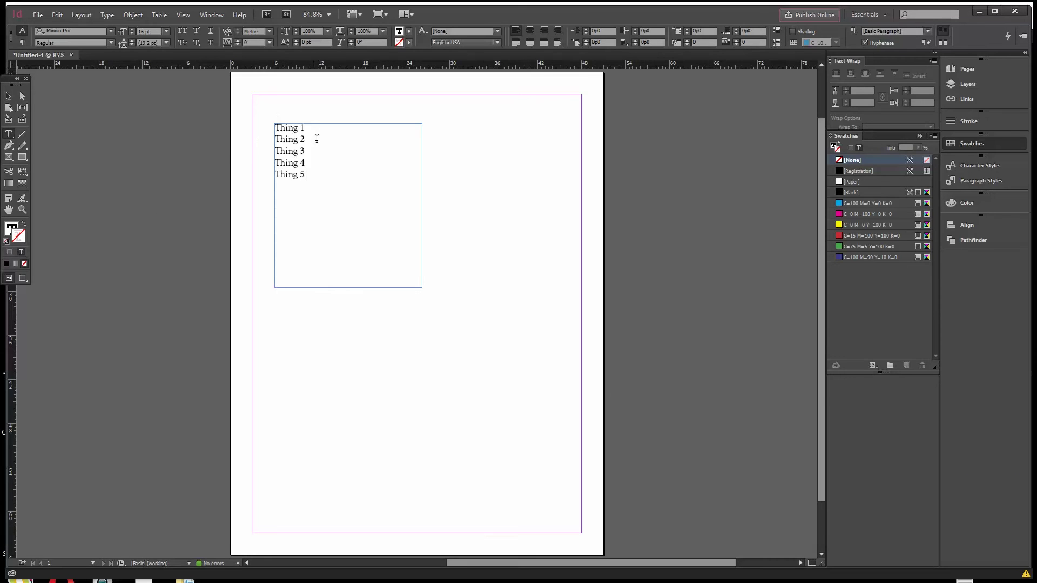
Step: Format the five Thing lines in InDesign as a bulleted list
triple_click(303, 127)
left_click(302, 175)
left_click_drag(305, 174, 273, 126)
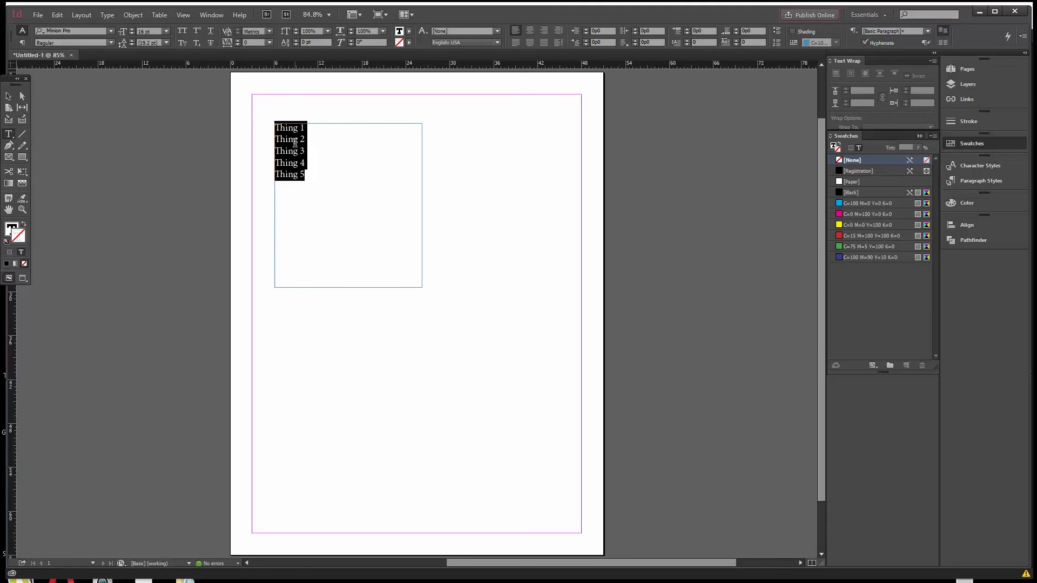
left_click(777, 31)
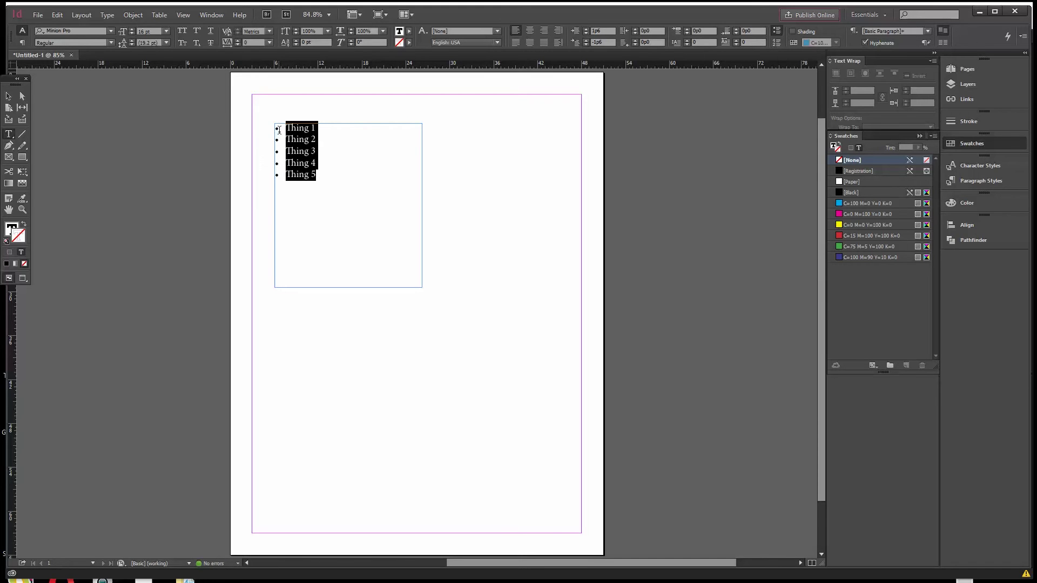
Step: Select the first bulleted line, Thing 1
left_click(309, 139)
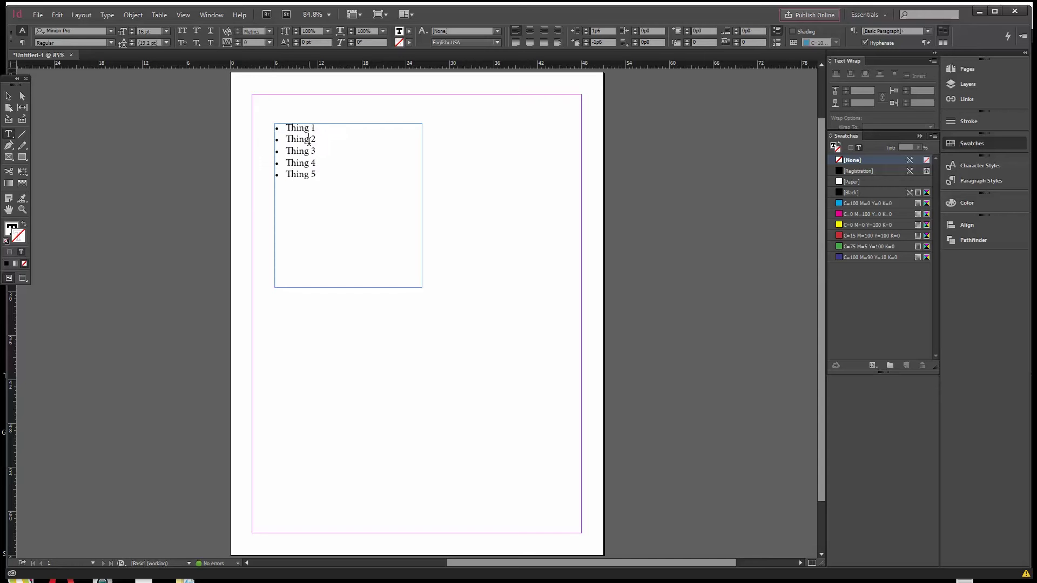
left_click_drag(324, 126, 275, 136)
key("alt+Tab")
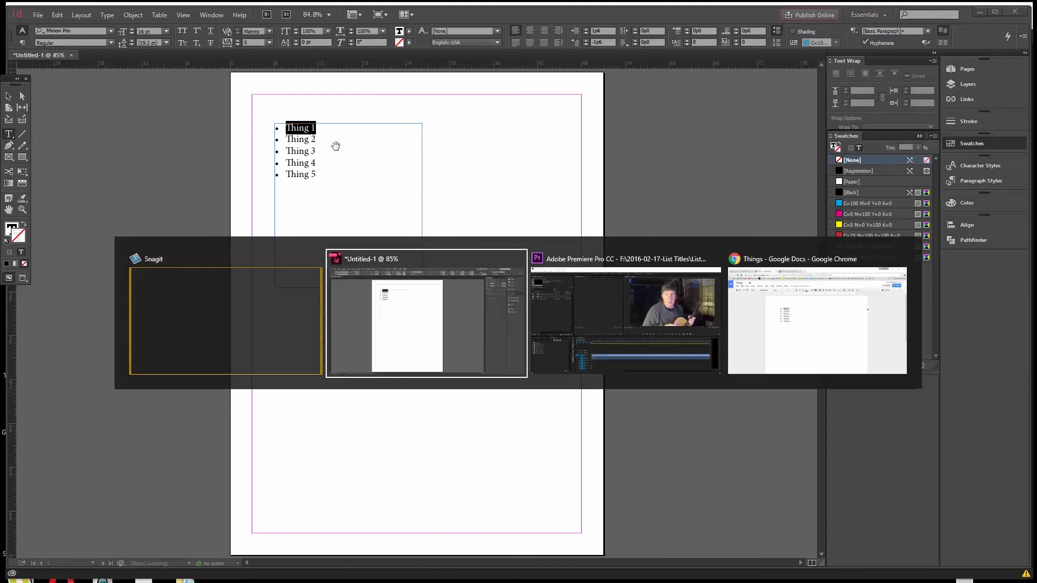
Step: Type 'Thing 1' into the Premiere title box, then delete it to leave the box empty
key("alt+Tab")
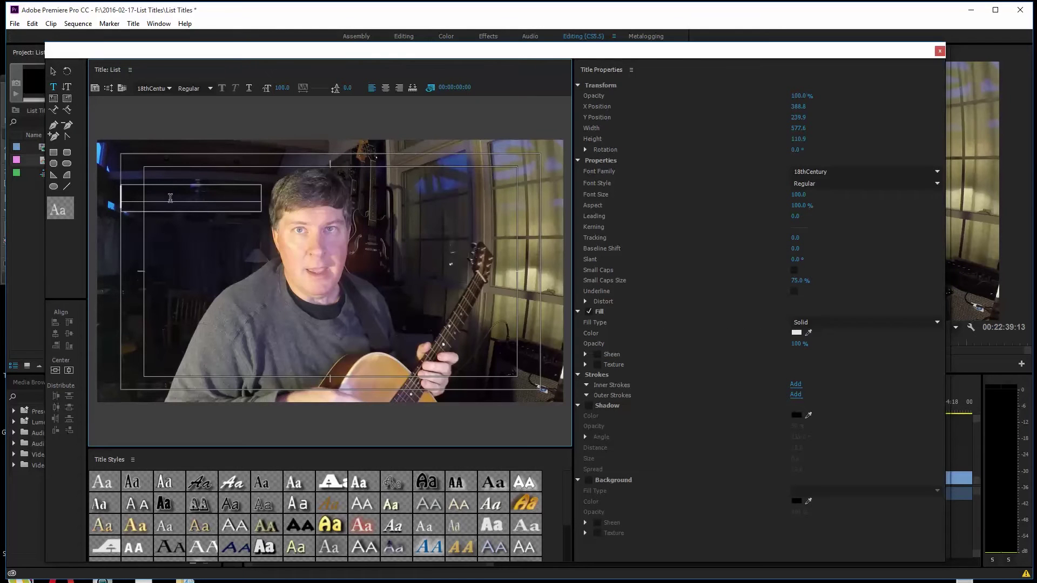
left_click(171, 203)
type("Thing 1")
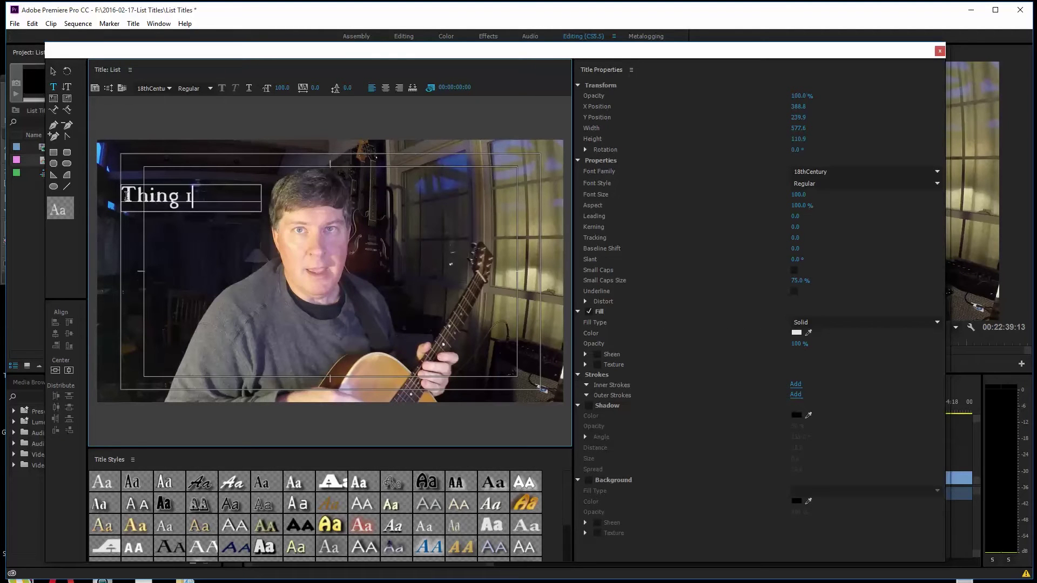
left_click_drag(201, 198, 120, 195)
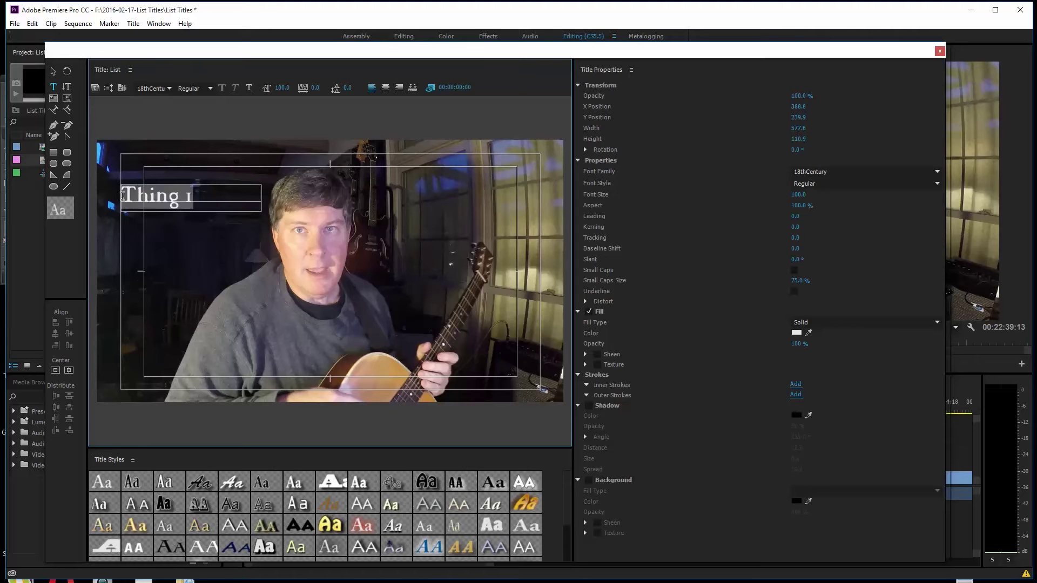
key("BackSpace")
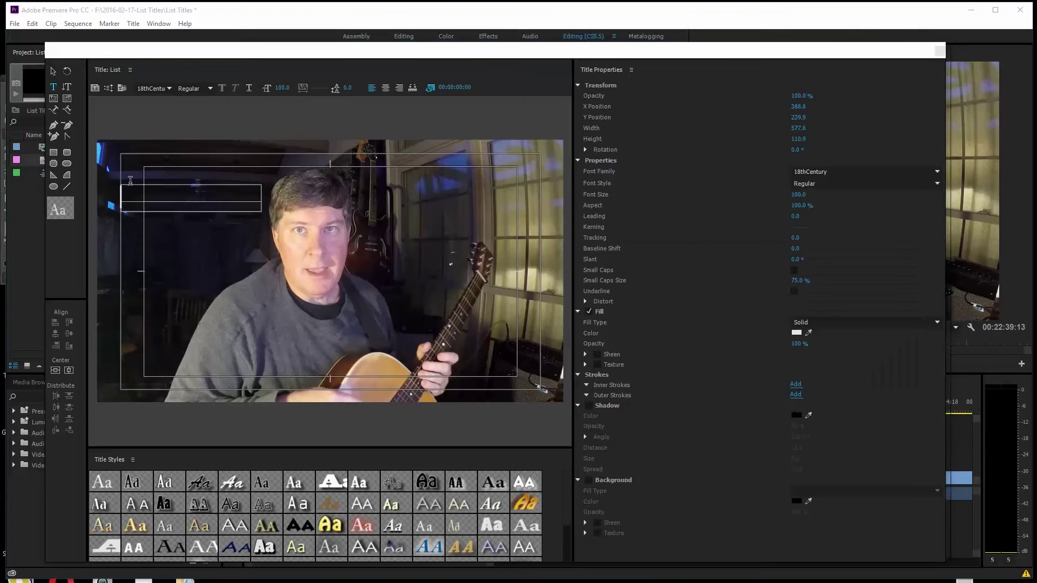
key("alt+Tab")
key("alt+Tab")
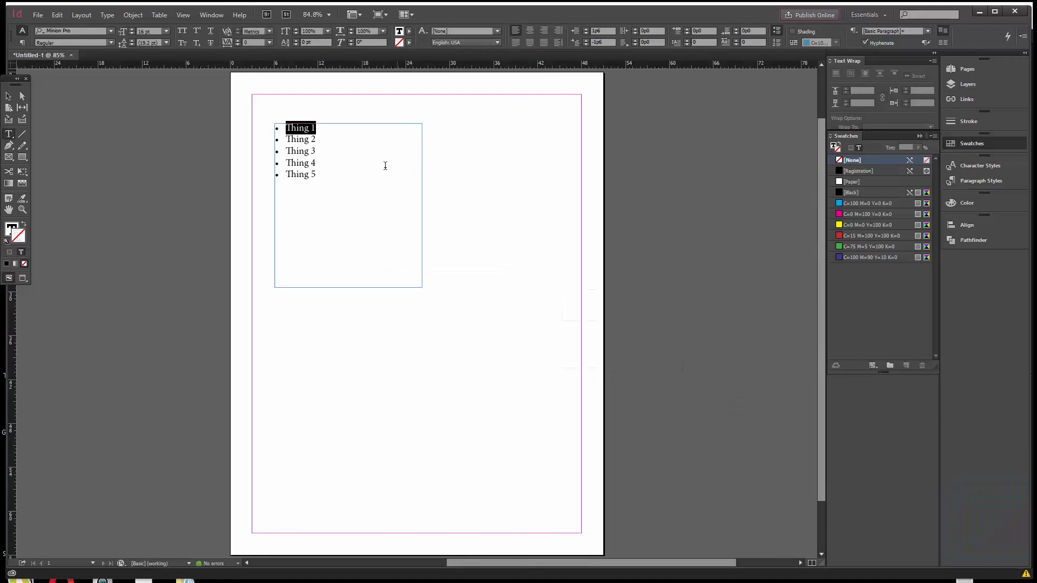
Step: Turn off the automatic bulleted list on the five Thing lines
left_click_drag(321, 175, 276, 125)
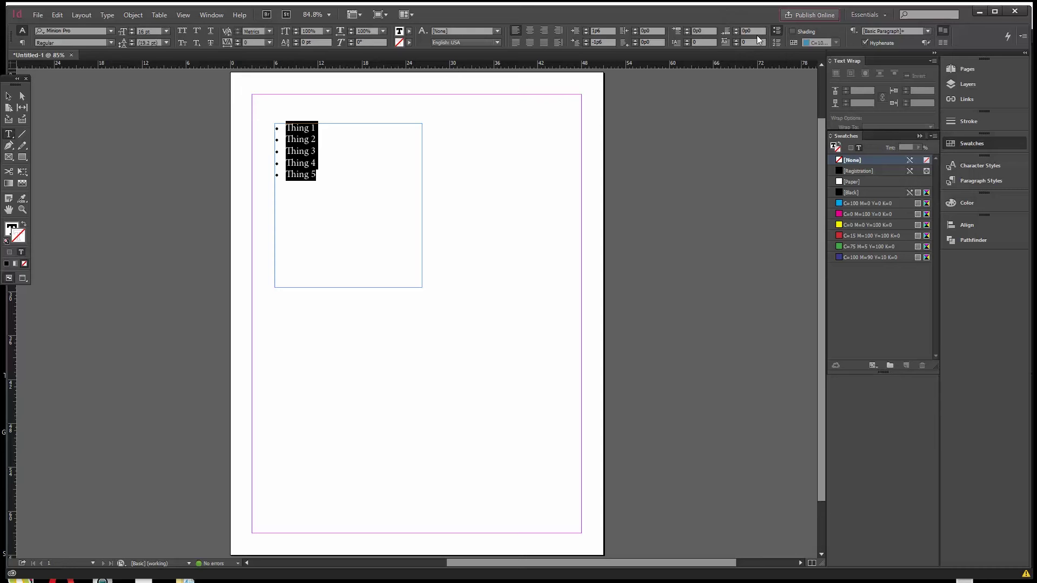
left_click(777, 33)
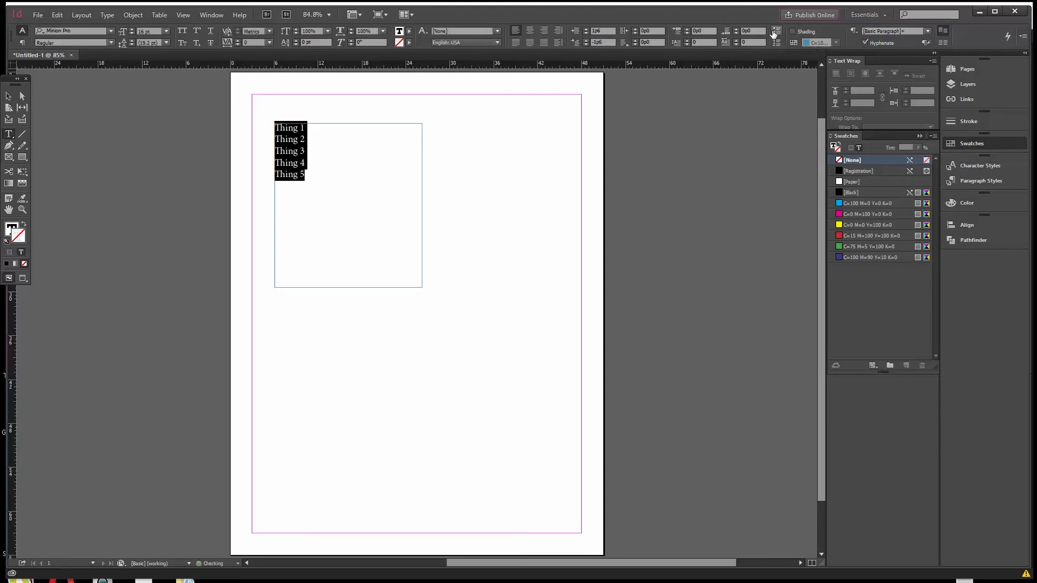
left_click(288, 174)
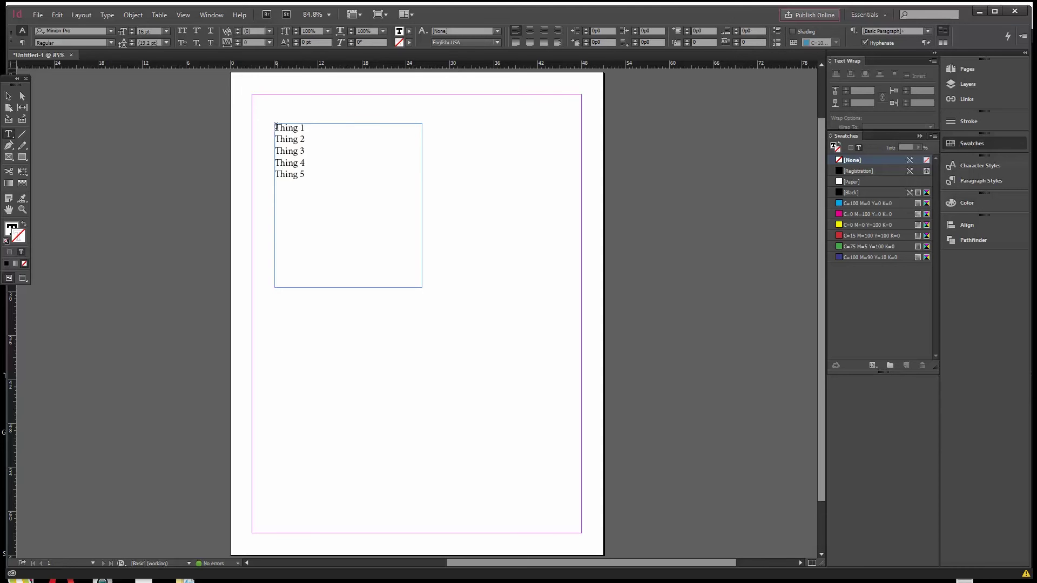
Step: Type bullet characters before Thing 1 and Thing 2, removing the extra space after the bullet
left_click(276, 128)
type("•")
left_click(276, 141)
type("•")
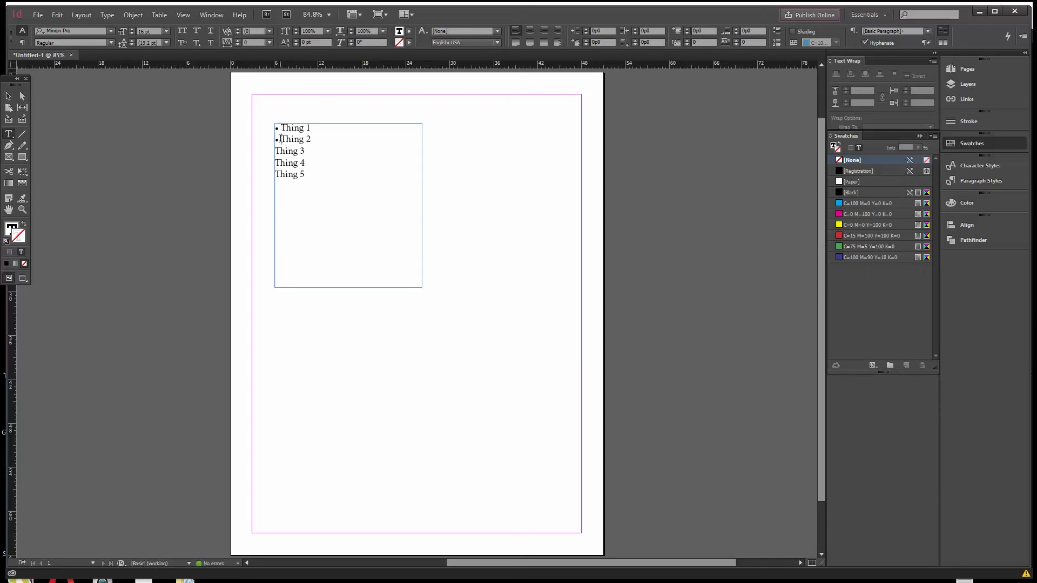
left_click_drag(284, 138, 272, 140)
key("BackSpace")
Step: Copy the bullet and paste it before Thing 3, Thing 4 and Thing 5
key("ctrl+c")
left_click(275, 151)
key("ctrl+v")
left_click(276, 162)
key("ctrl+v")
left_click(276, 173)
key("ctrl+v")
Step: Select the whole first line '• Thing 1'
left_click(314, 126)
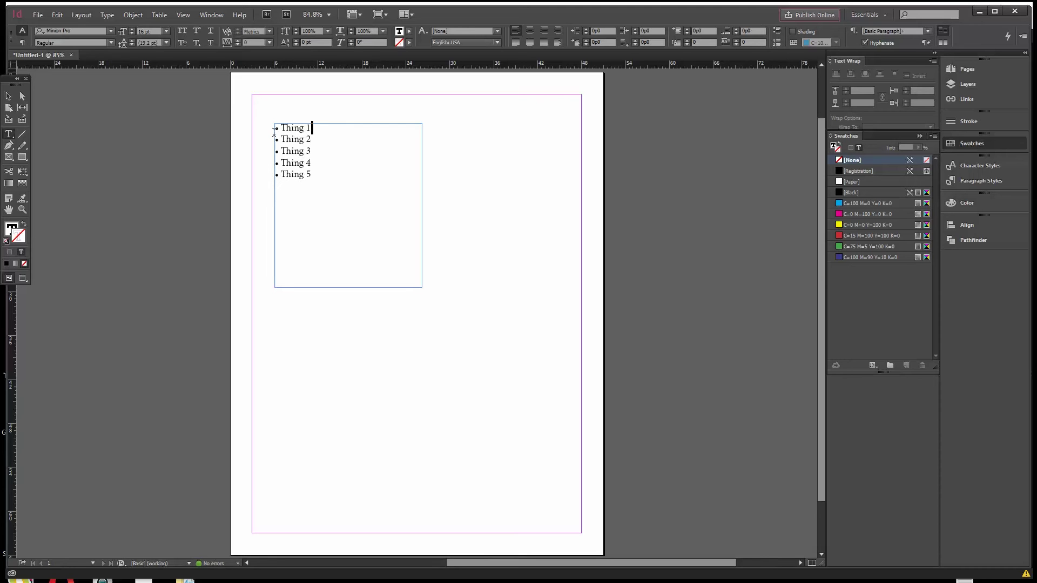
left_click(271, 132, "shift")
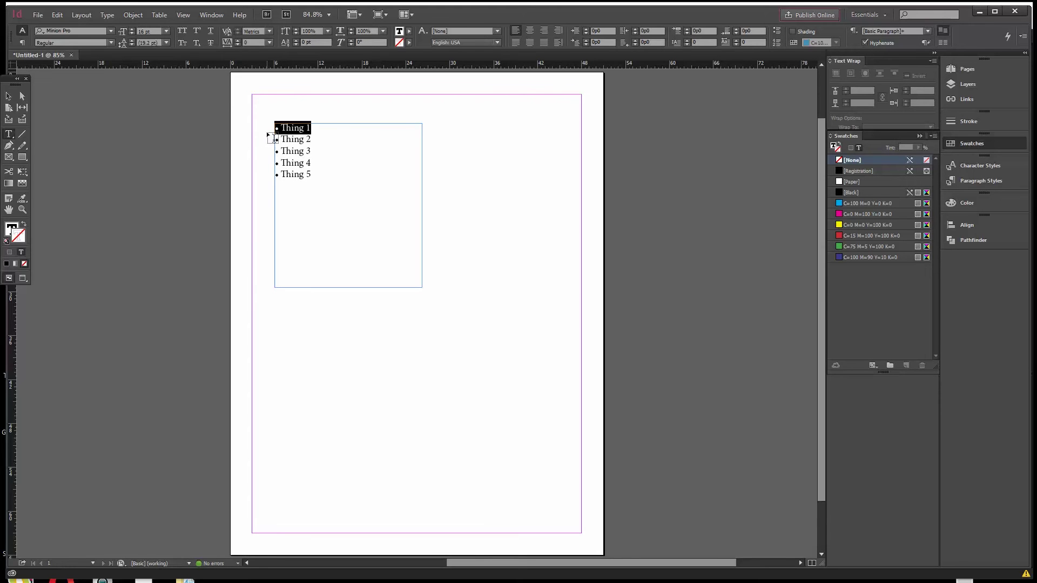
key("alt+Tab")
key("alt+Tab")
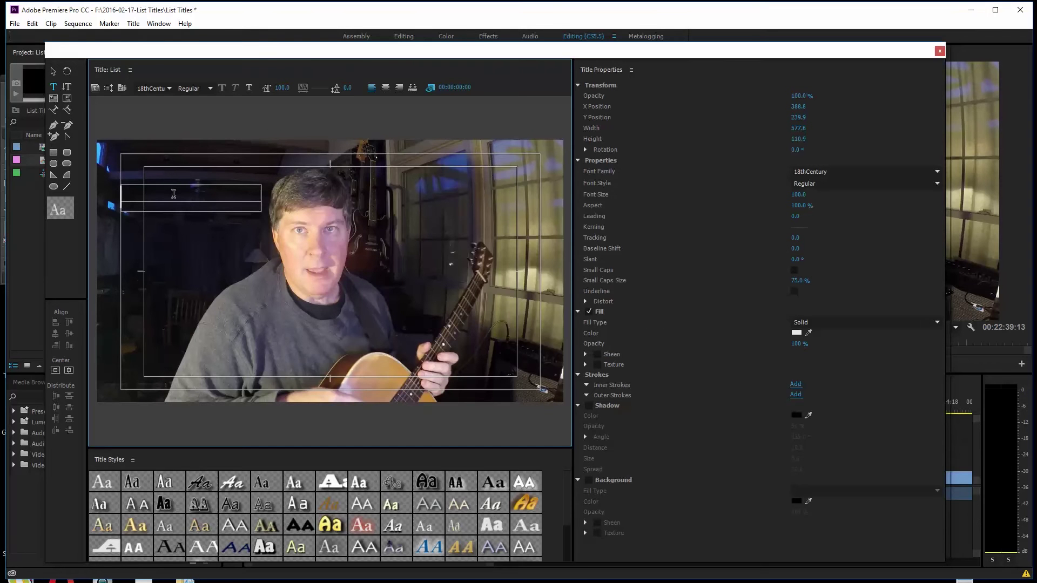
Step: Paste the bulleted '• Thing 1' line into the title box and select it
left_click(173, 193)
key("ctrl+v")
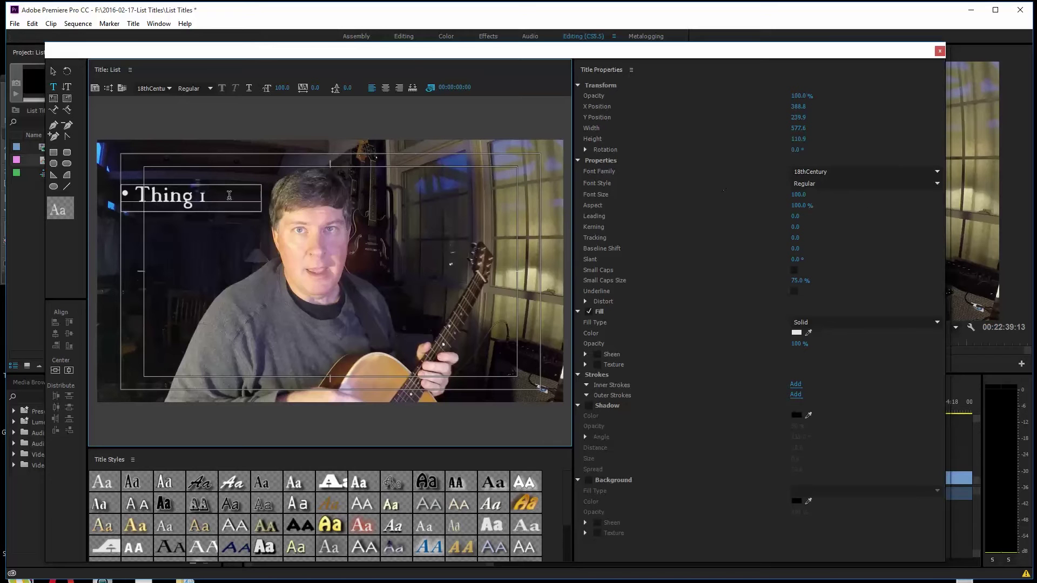
left_click_drag(226, 196, 120, 197)
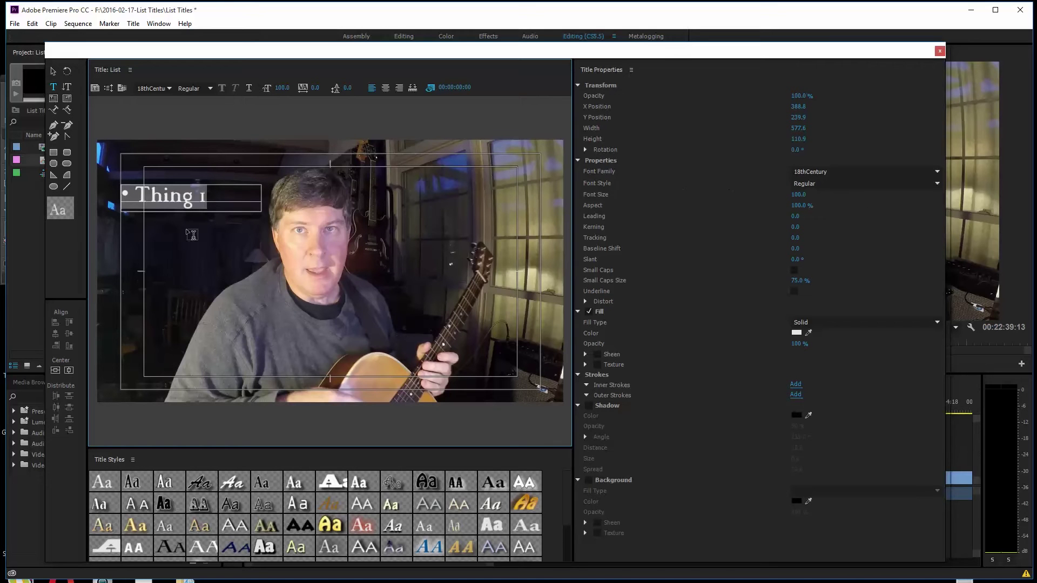
Step: Set the title text to Myriad Pro Regular, trying size 60 before settling on 70
left_click(794, 171)
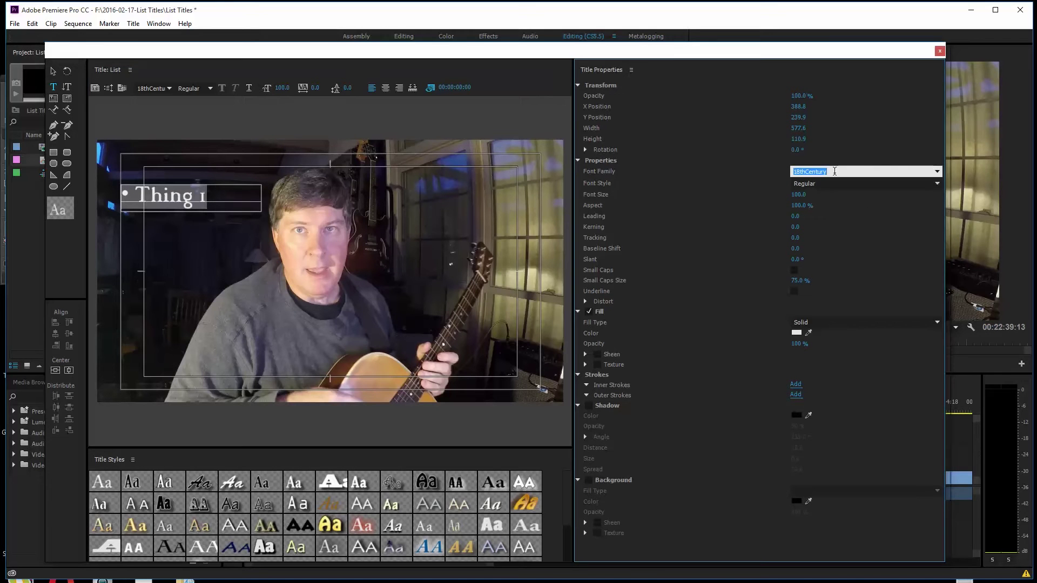
type("Myriad Pro")
key("Return")
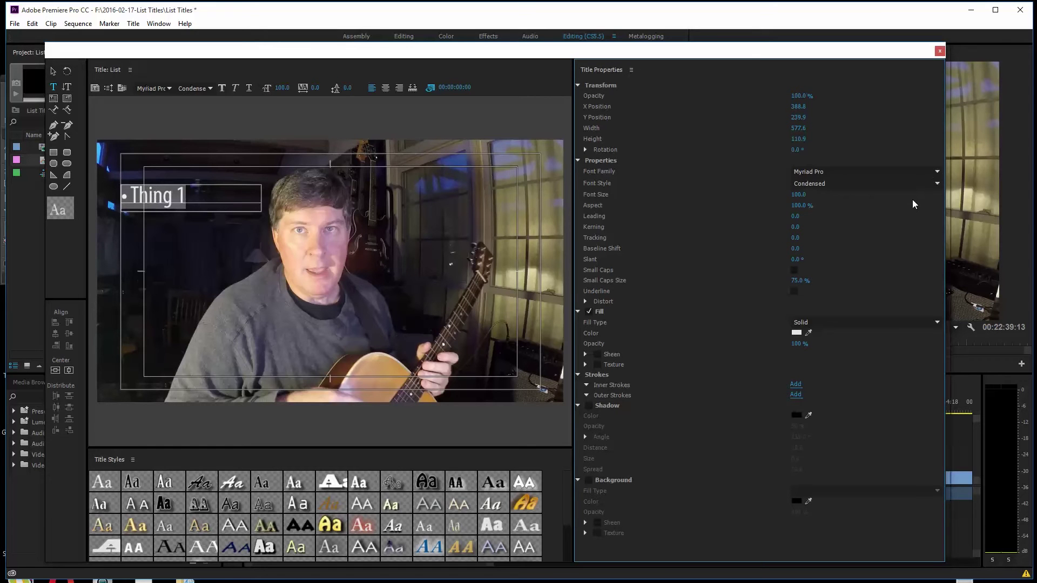
left_click(937, 184)
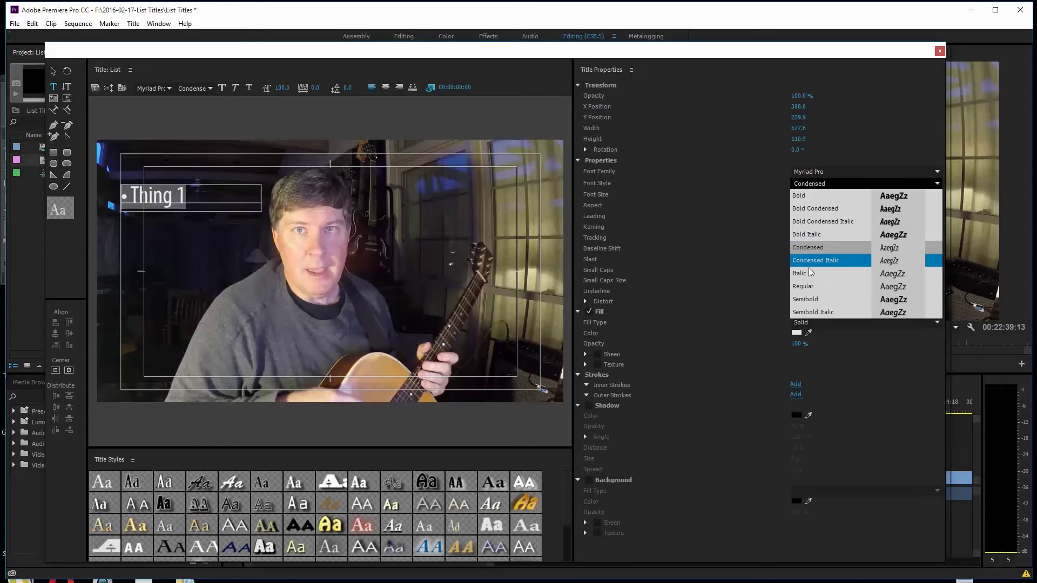
left_click(810, 286)
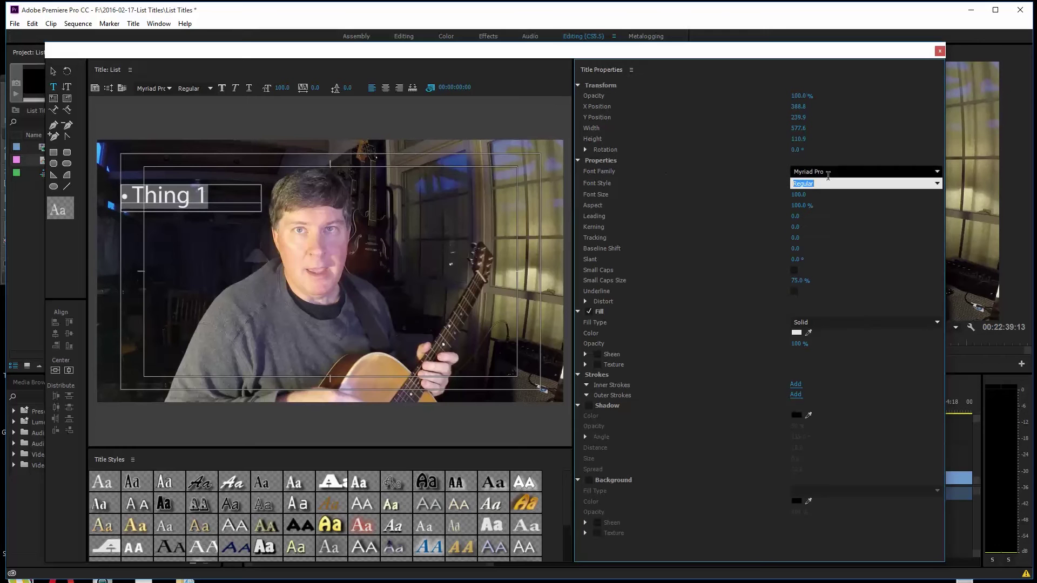
key("Tab")
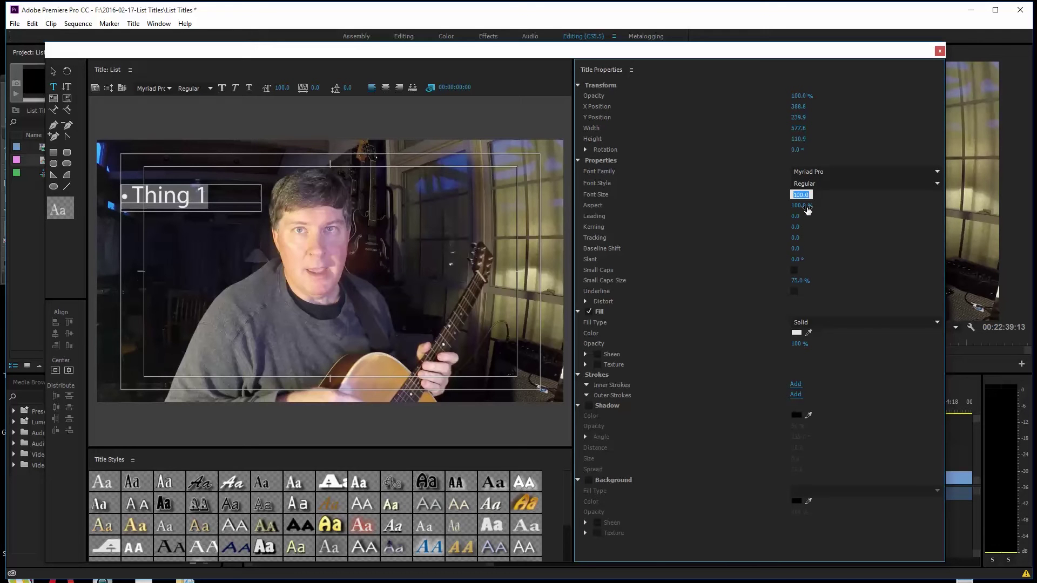
type("60")
key("Return")
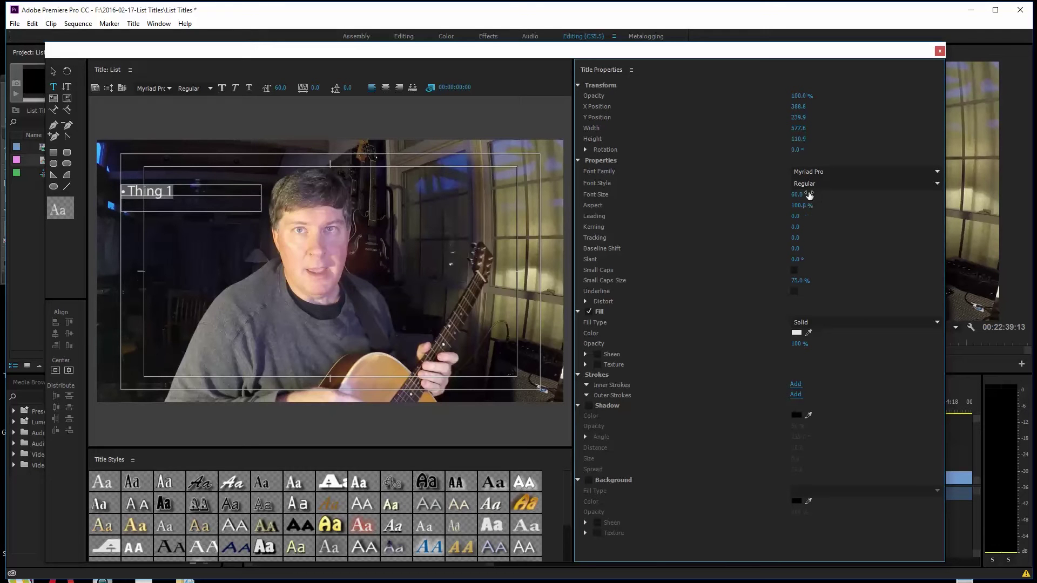
left_click(798, 195)
type("70")
key("Return")
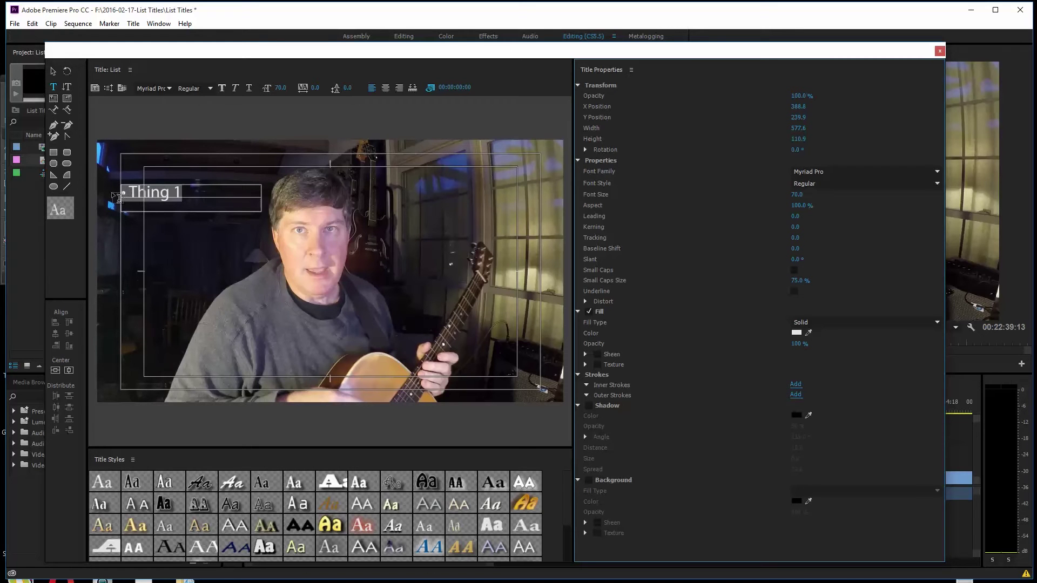
Step: Shorten and narrow the Thing 1 text box, shift it slightly right, and save the project
left_click(53, 72)
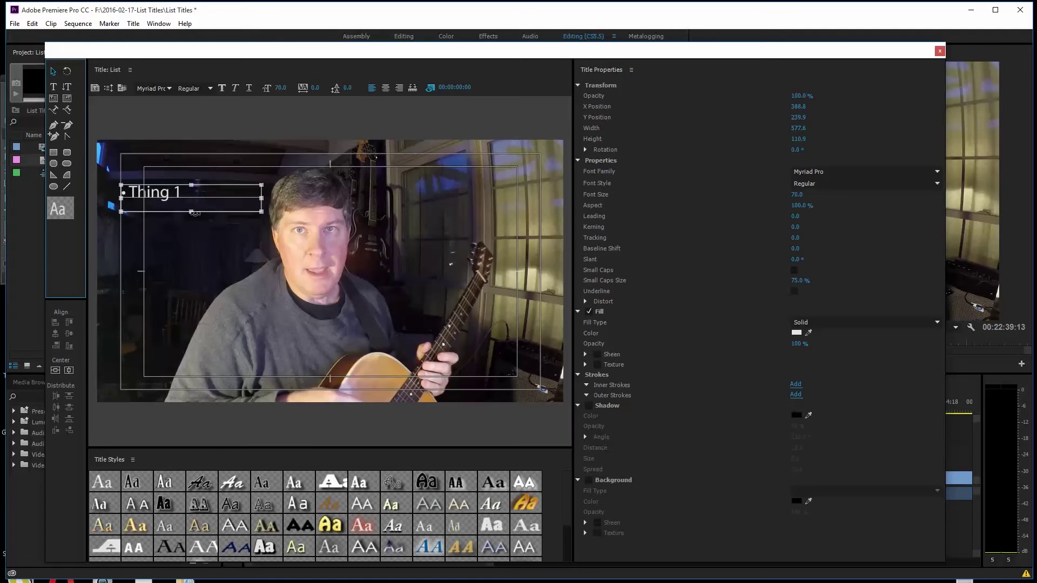
left_click_drag(191, 211, 191, 205)
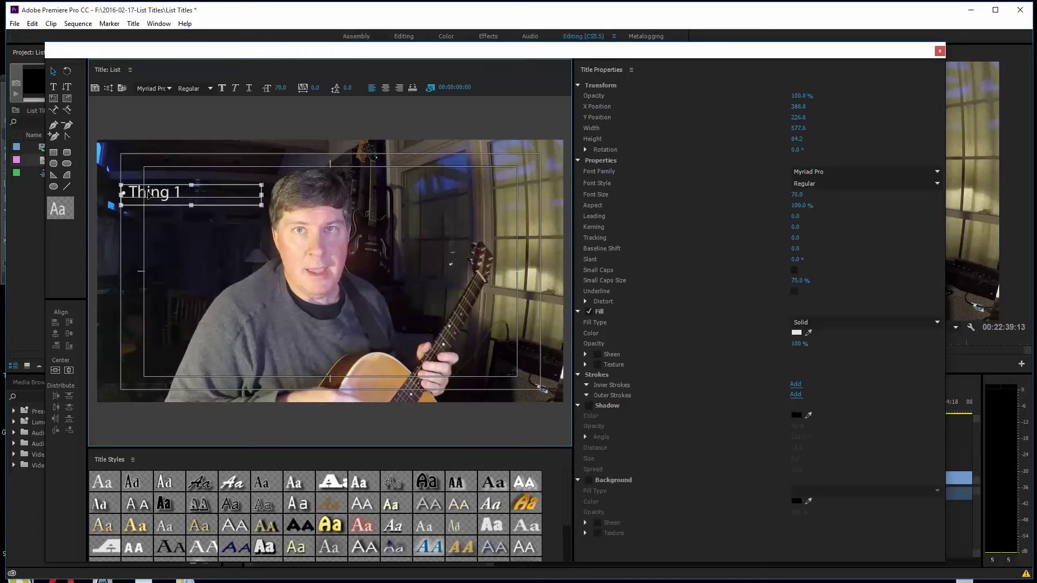
left_click_drag(148, 195, 157, 195)
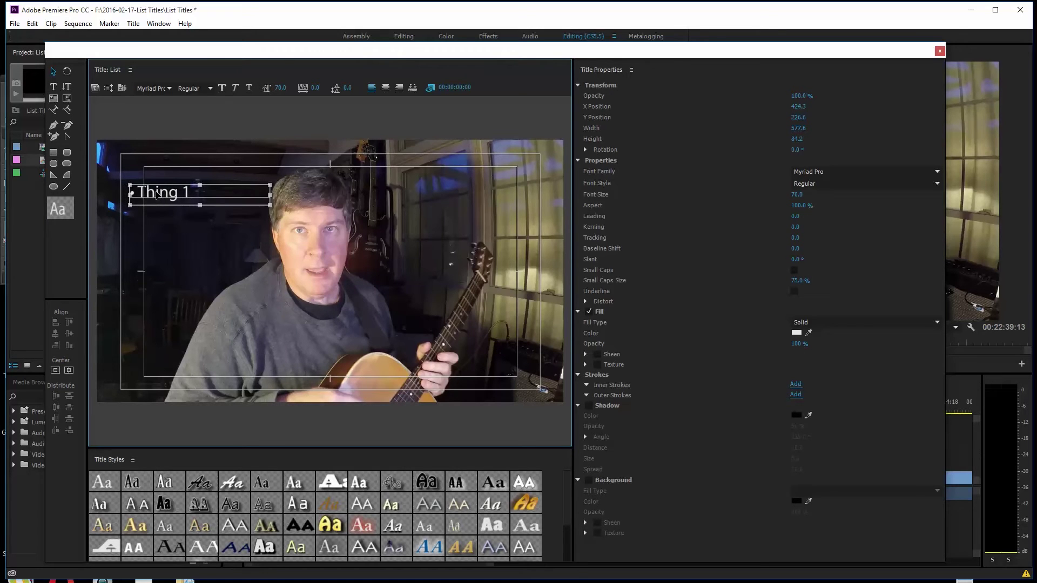
left_click_drag(270, 195, 260, 195)
key("ctrl+s")
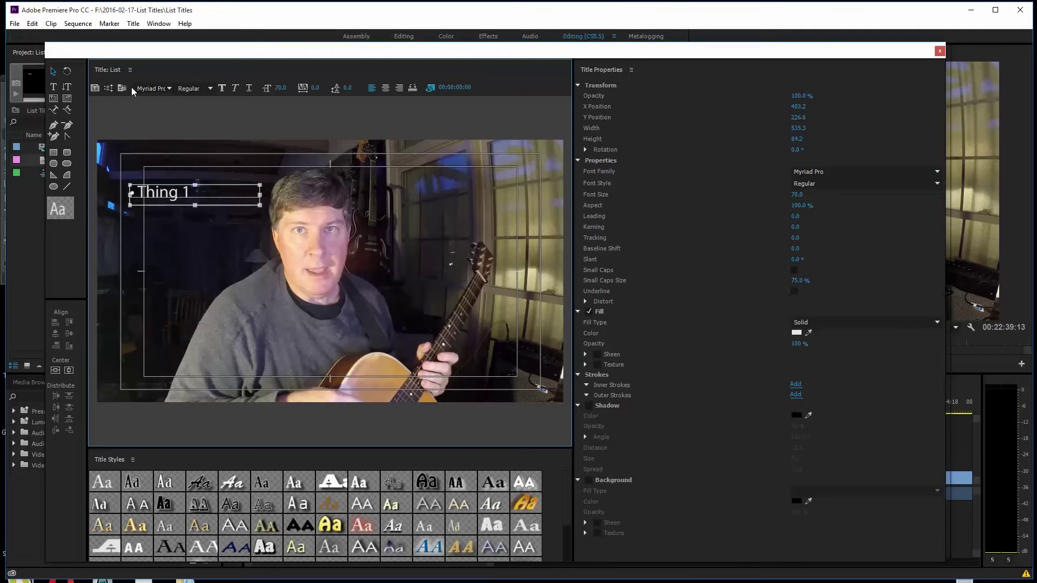
left_click(95, 88)
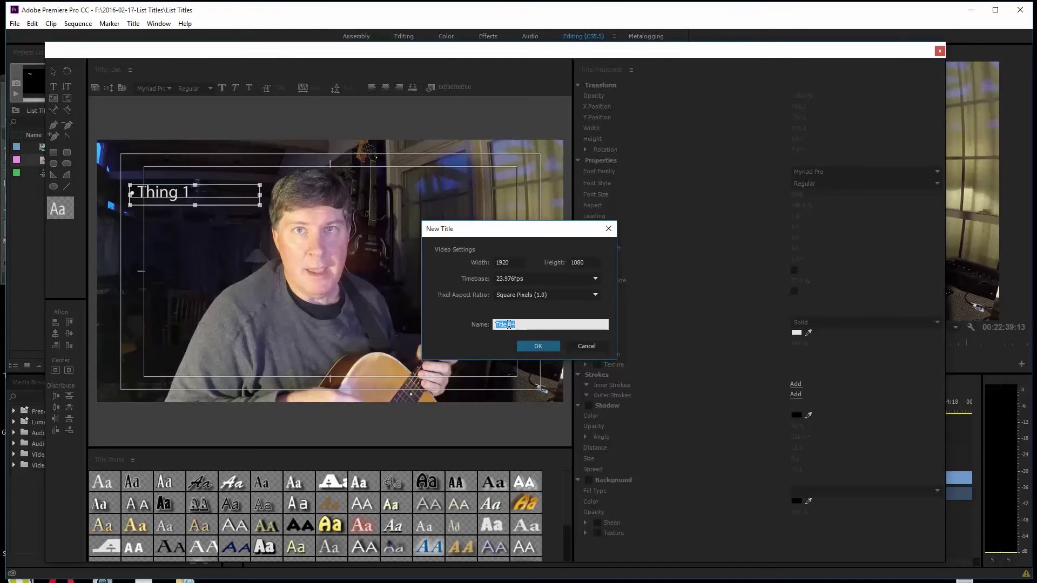
Step: Create a title named Thing 2 from the current one, change its text to Thing 2, and save
type("Thing 2")
left_click(538, 345)
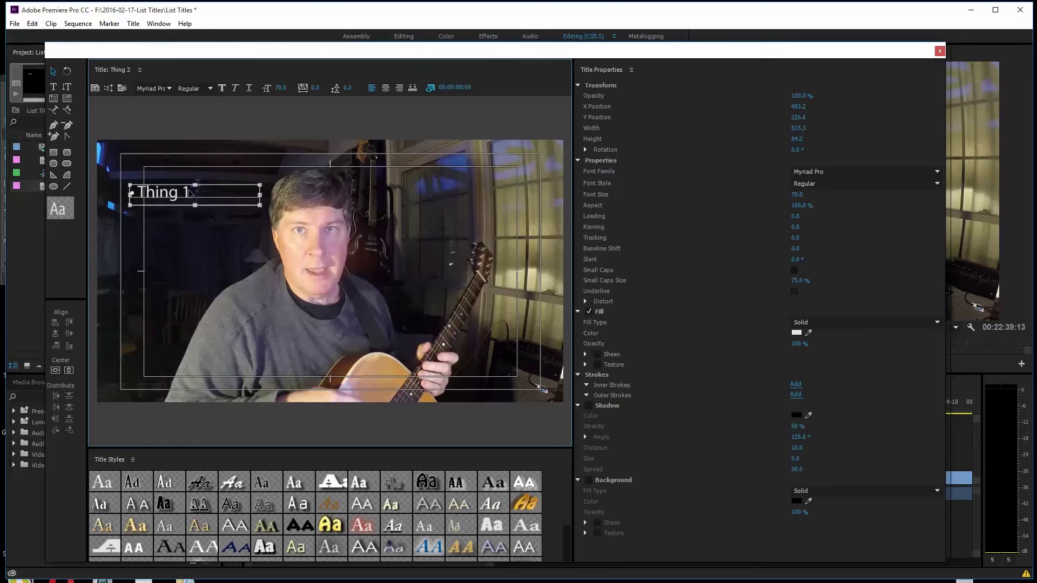
left_click(54, 88)
double_click(186, 192)
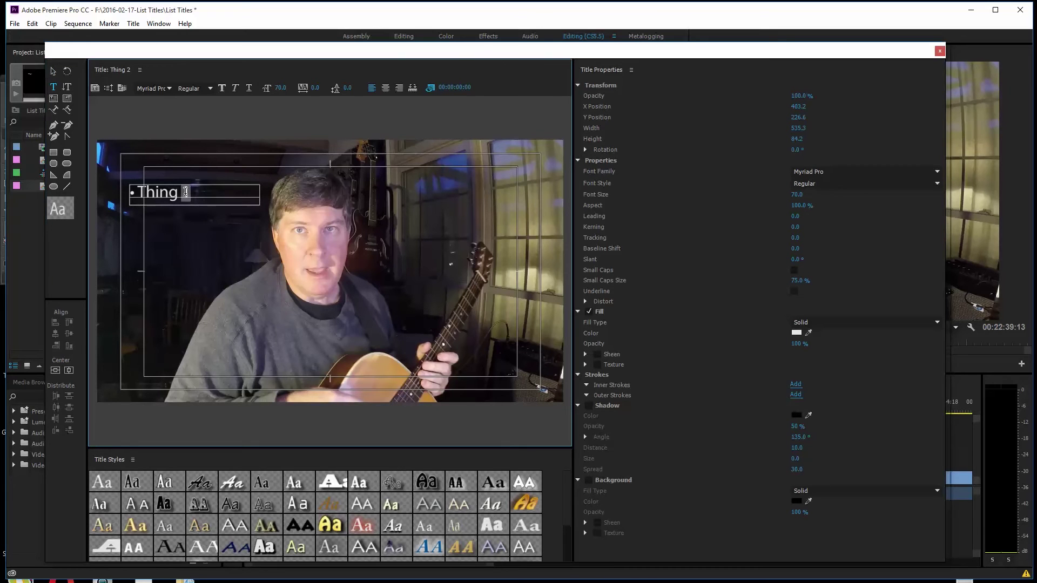
type("2")
key("ctrl+s")
Step: Create a title named Thing 3 from Thing 2, change its number to 3, and save
left_click(95, 87)
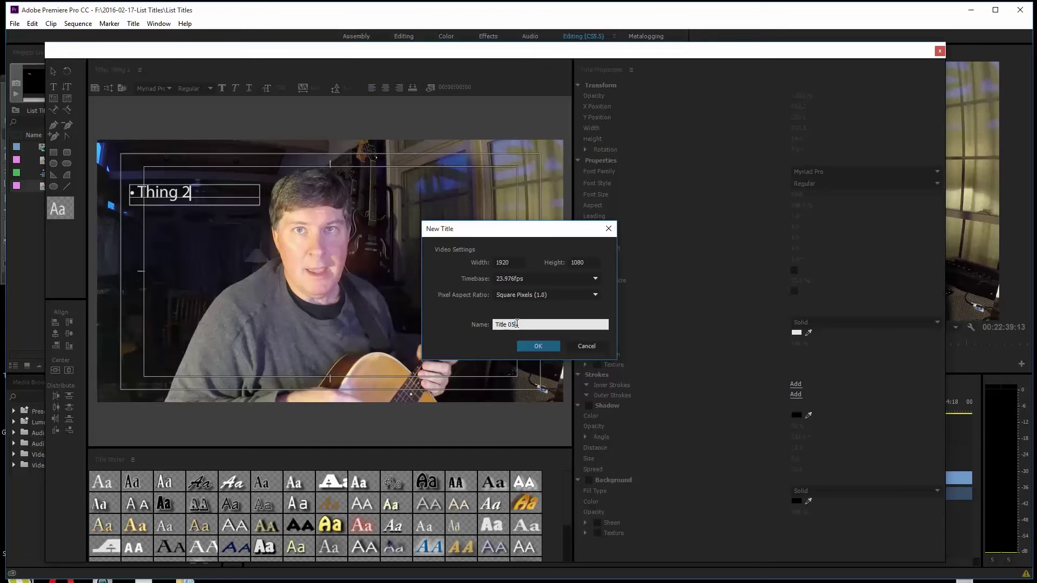
type("Thing 3")
left_click(531, 345)
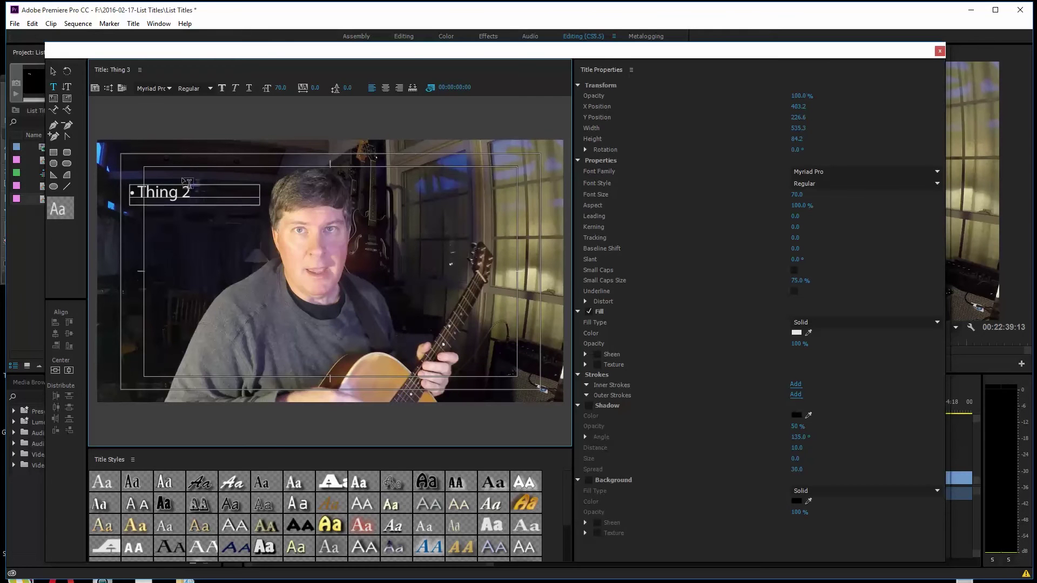
key("BackSpace")
type("3")
key("ctrl+s")
Step: Create a title named Thing 4 from Thing 3, change its number to 4, and save
left_click(96, 88)
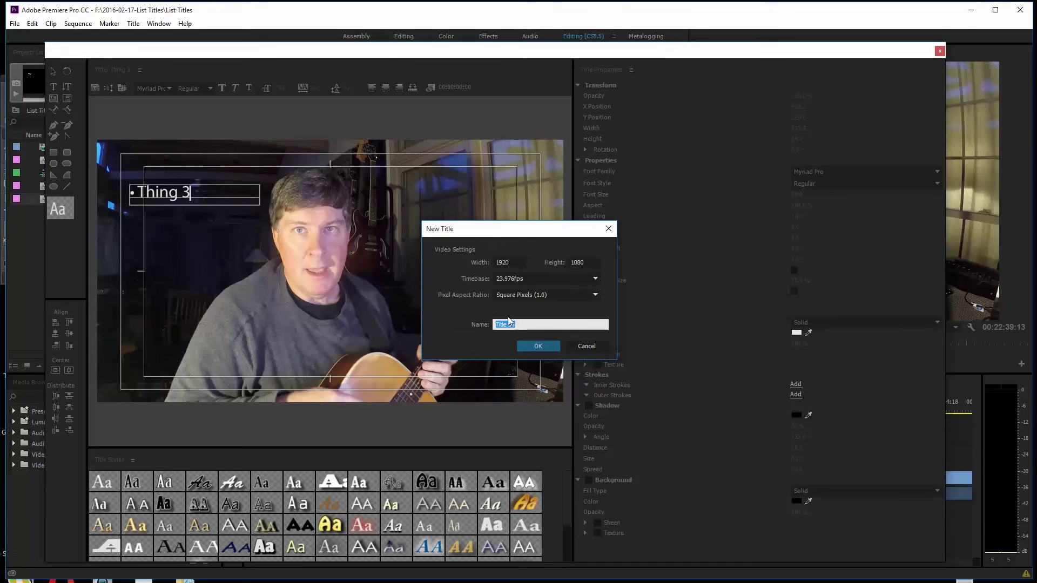
type("Thing")
left_click(538, 347)
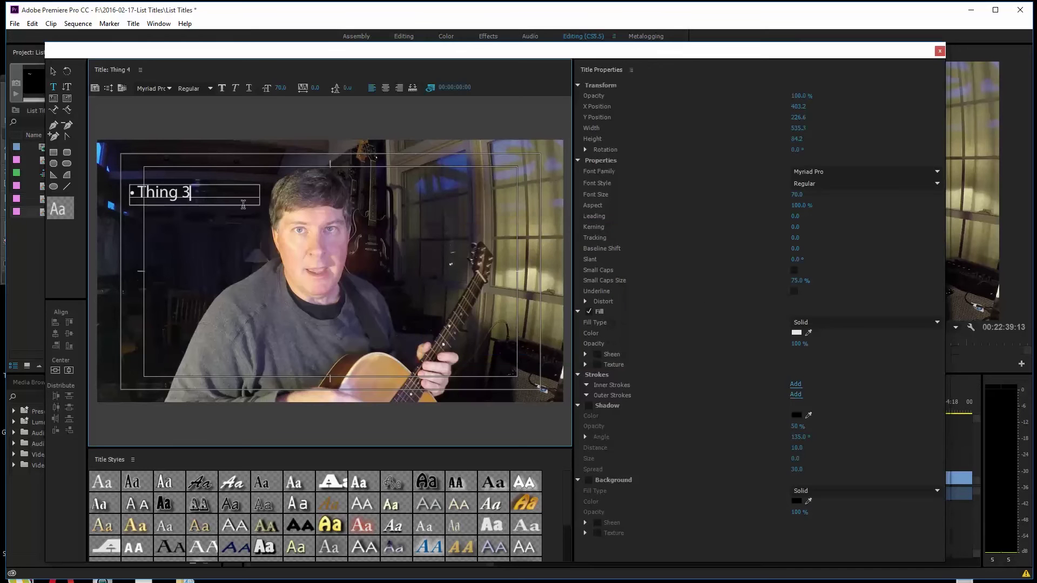
key("BackSpace")
type("4")
key("ctrl+s")
Step: Create a title named Thing 5 reading Thing 5, save, and close the titler
left_click(95, 87)
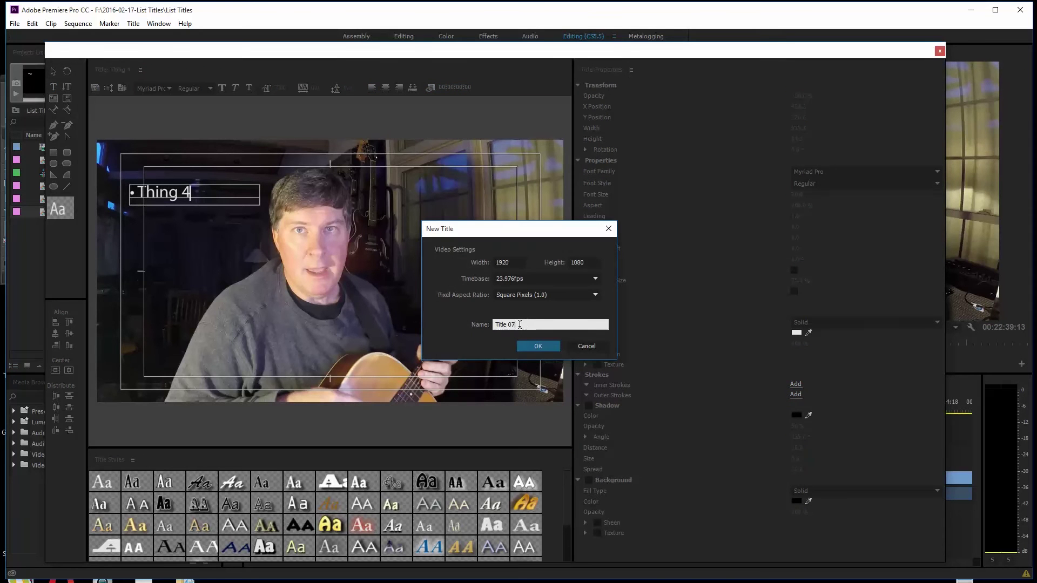
type("Thing 5")
left_click(538, 345)
left_click(193, 193)
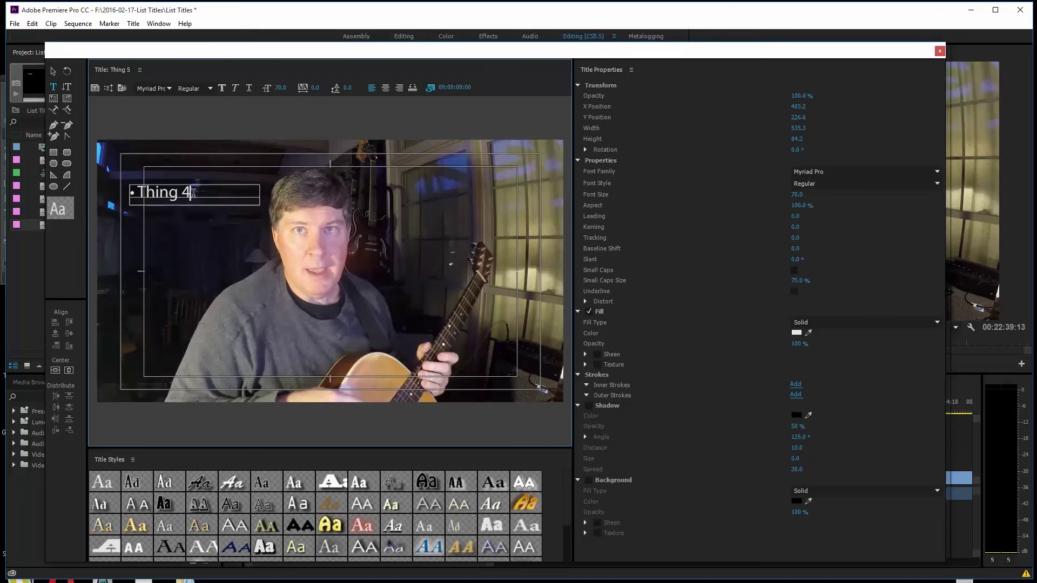
key("BackSpace")
type("5")
key("ctrl+s")
left_click(941, 52)
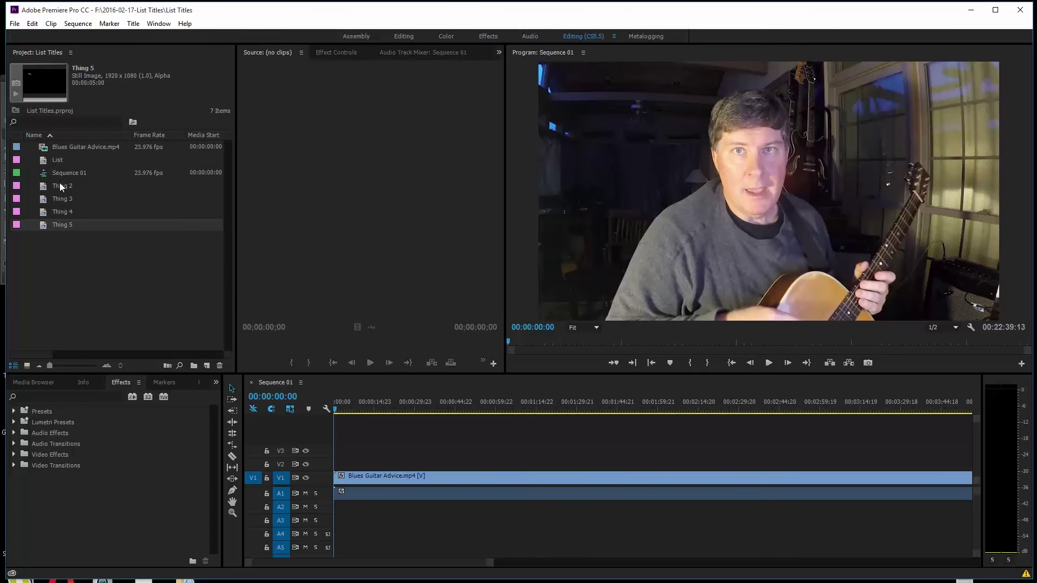
Step: Rename the List title in the Project panel to Thing 1
left_click(59, 161)
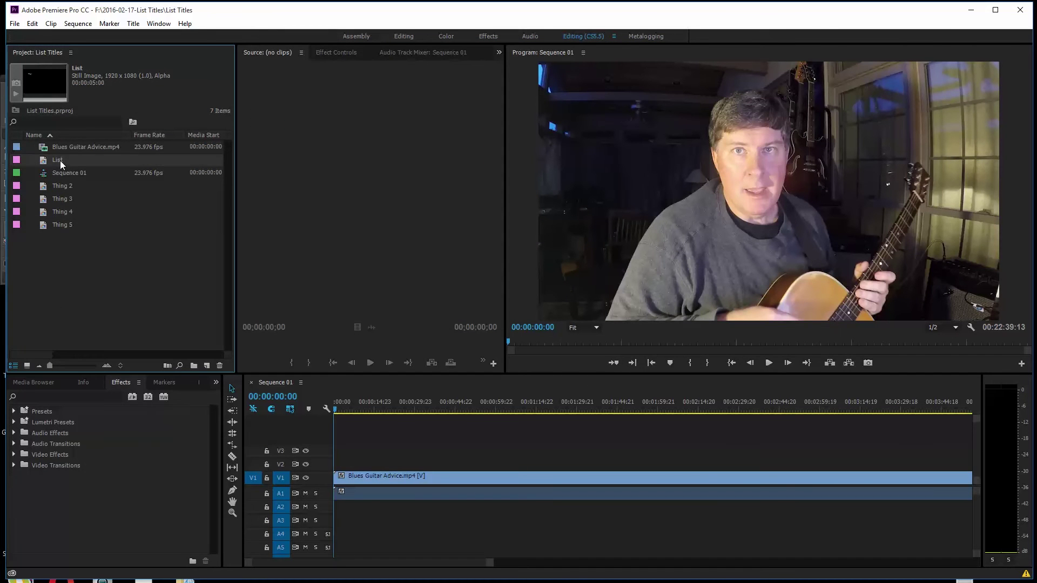
left_click(60, 160)
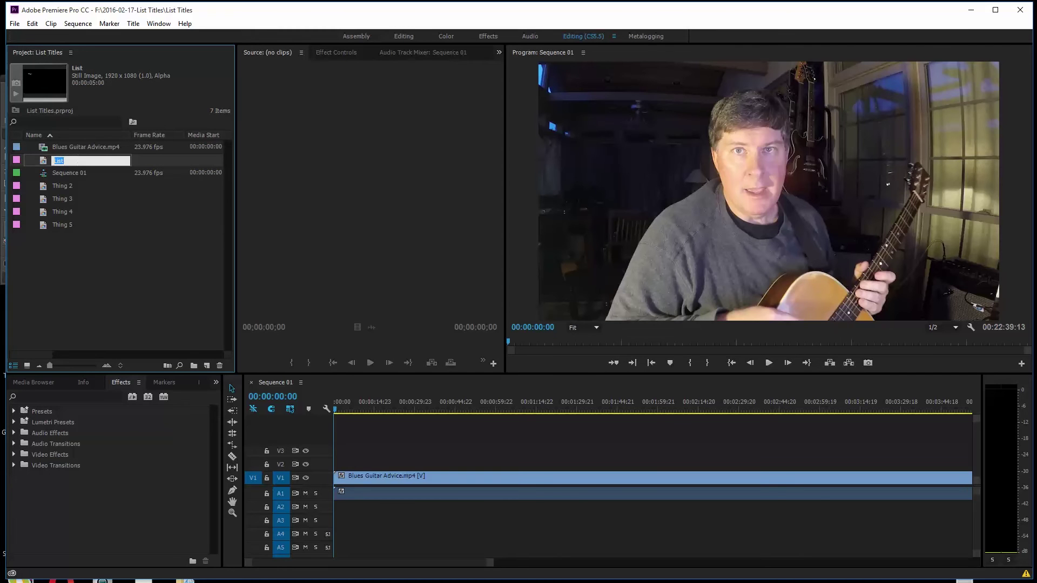
type("Thing 1")
key("Return")
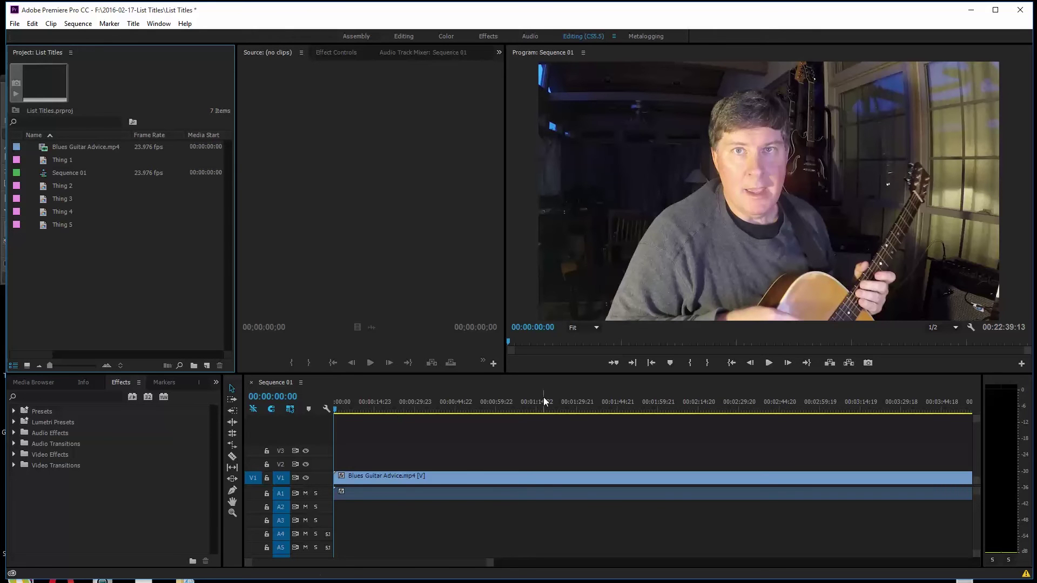
Step: Enlarge the timeline and its video track area, then play and stop at 00:00:02:03
left_click_drag(563, 374, 558, 305)
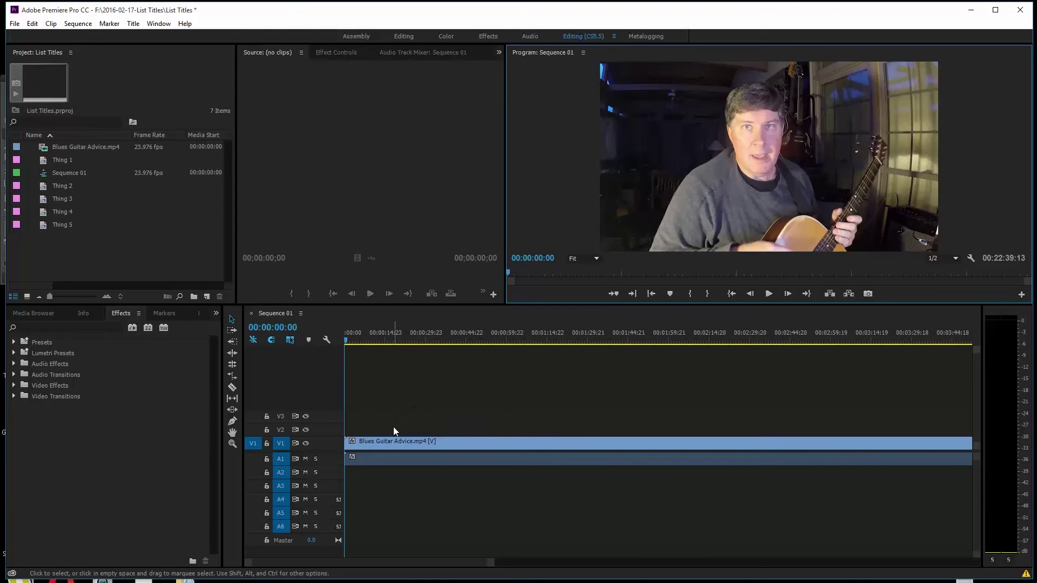
left_click_drag(326, 450, 326, 469)
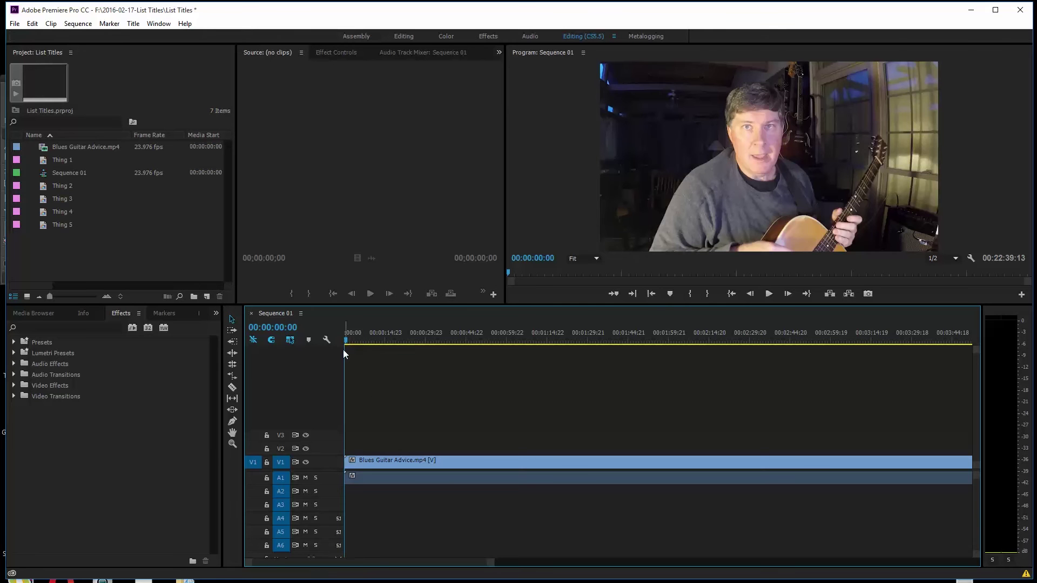
key("space")
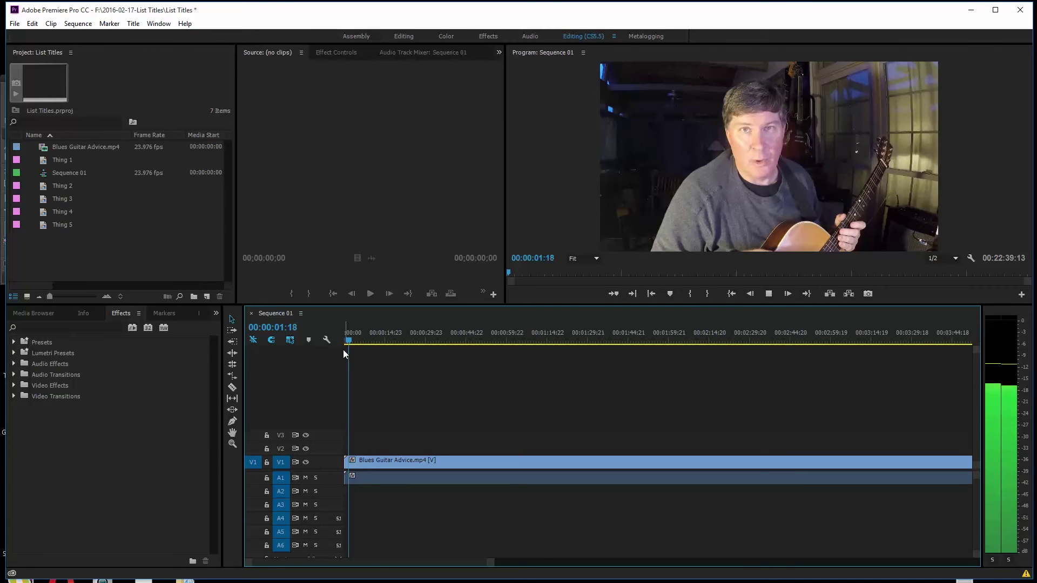
key("space")
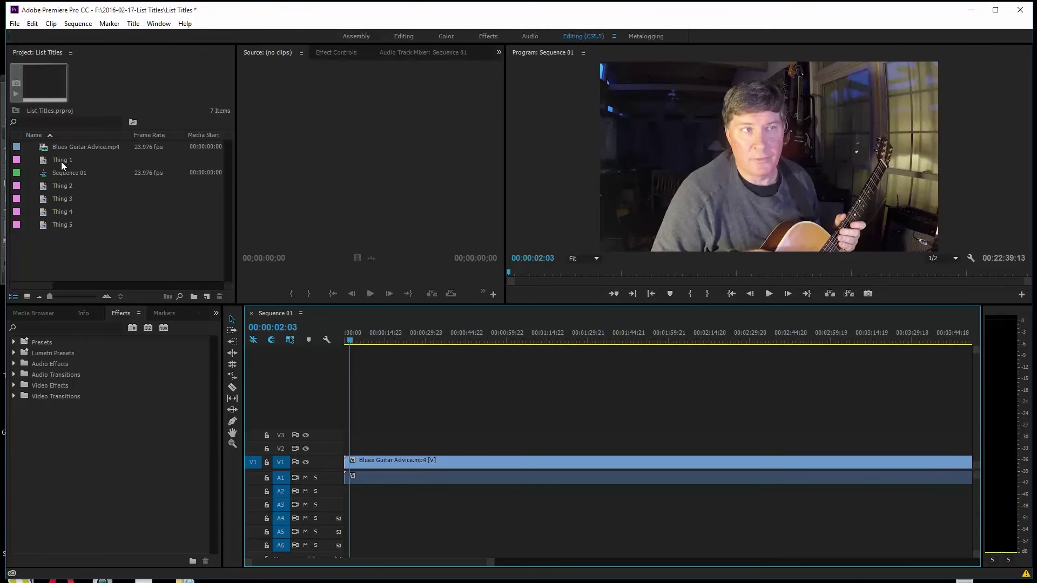
Step: Place the Thing 1 title on V2 above the video and apply a default fade-in at its start
left_click_drag(57, 161, 357, 449)
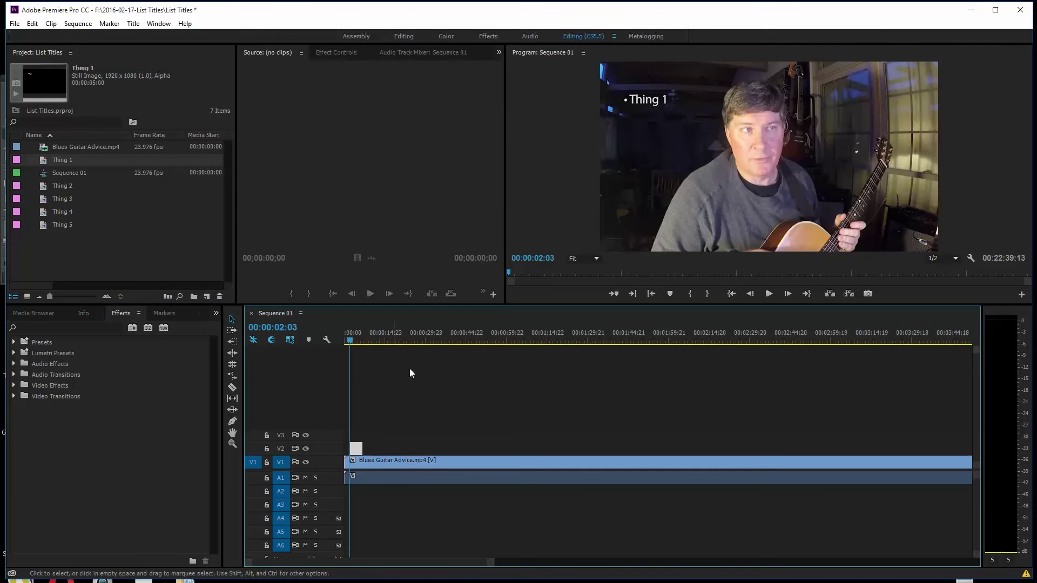
left_click_drag(490, 565, 361, 567)
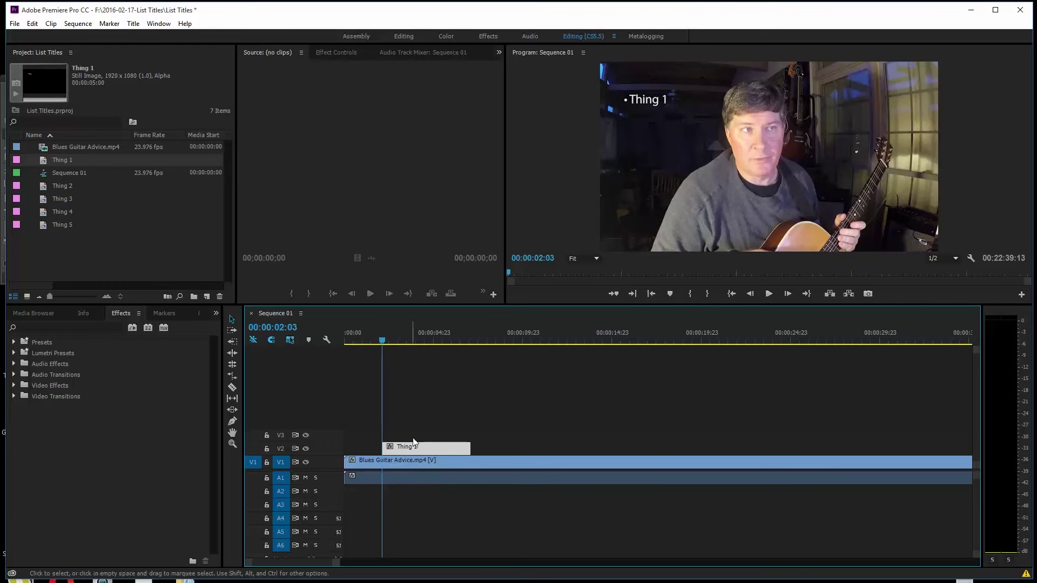
right_click(386, 446)
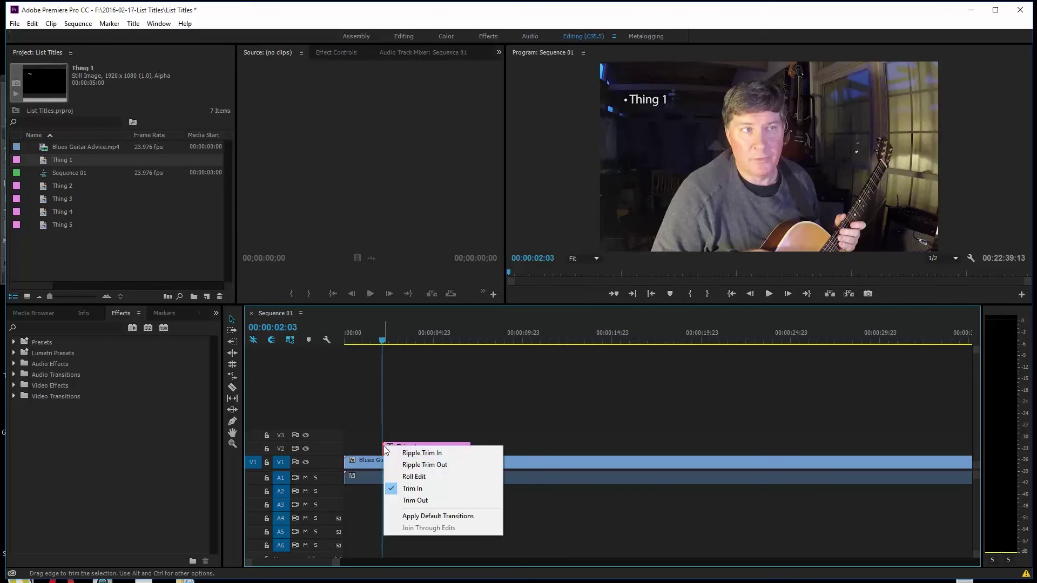
left_click(419, 512)
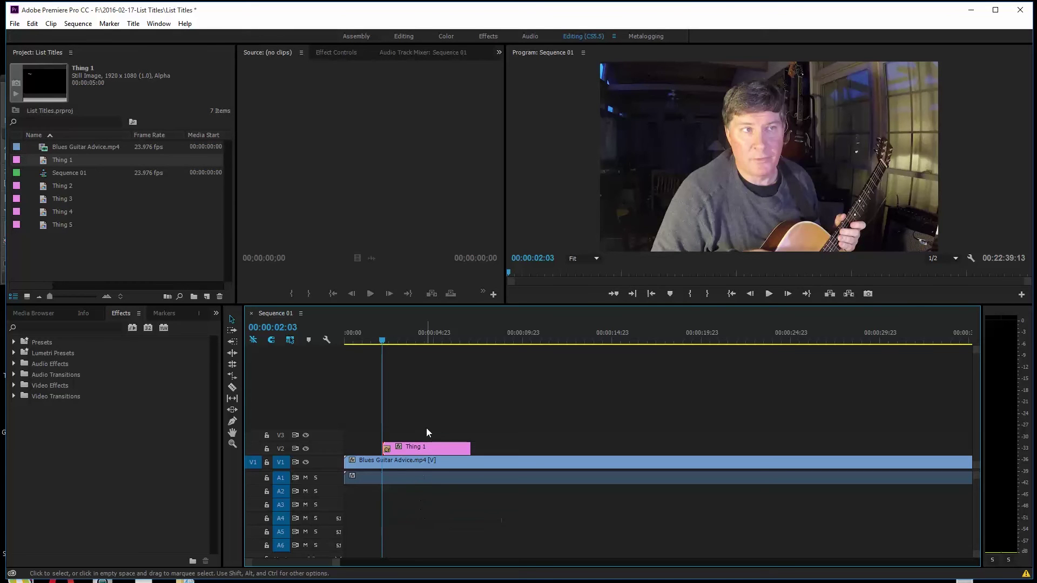
Step: Preview the fade, then lengthen Thing 1 to about 27 seconds across most of the sequence
key("space")
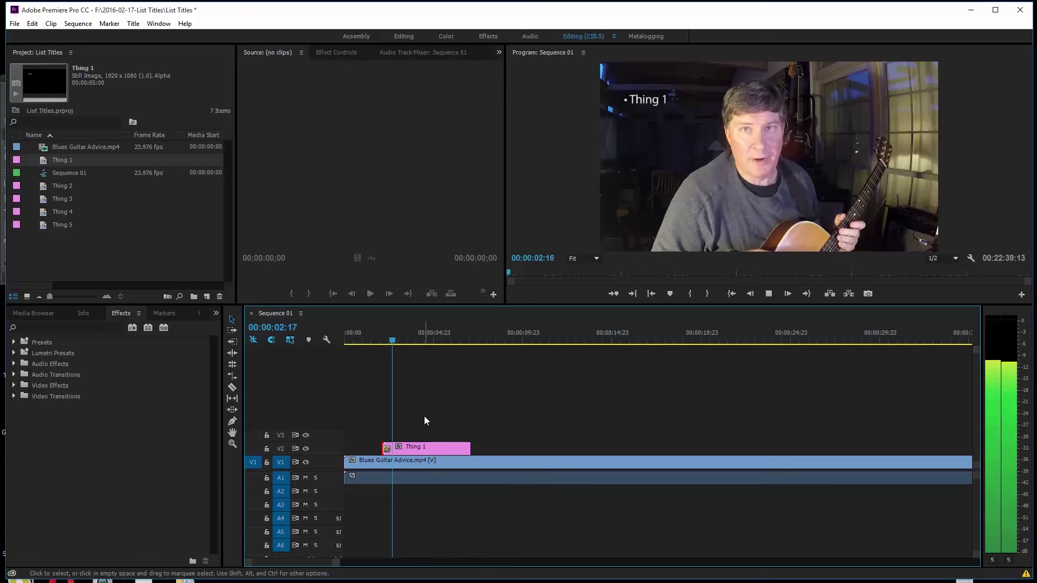
mouse_move(396, 338)
left_mouse_down()
mouse_move(381, 345)
mouse_move(392, 345)
left_mouse_up()
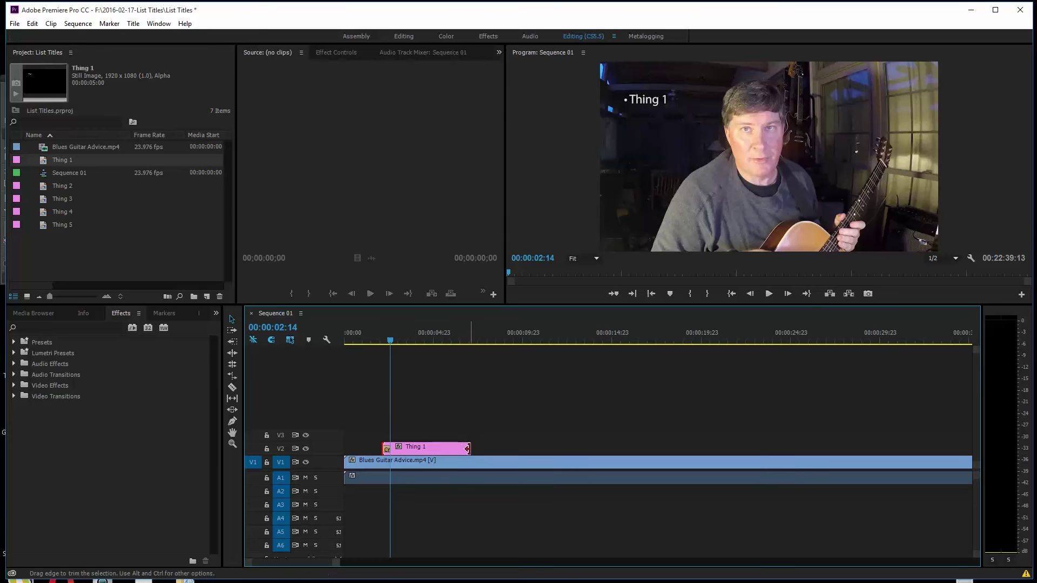
left_click_drag(470, 446, 908, 449)
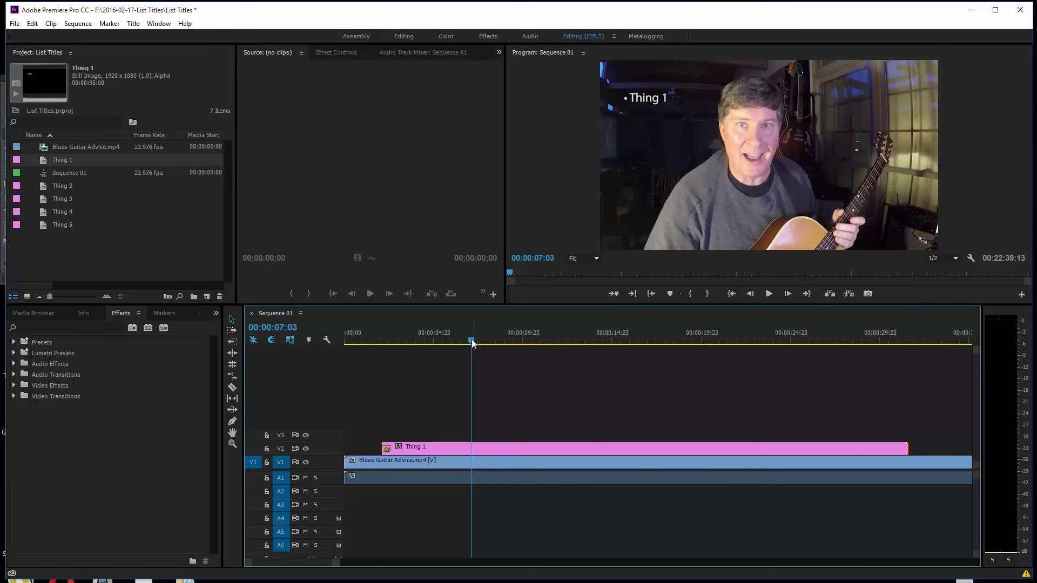
left_click_drag(471, 340, 422, 387)
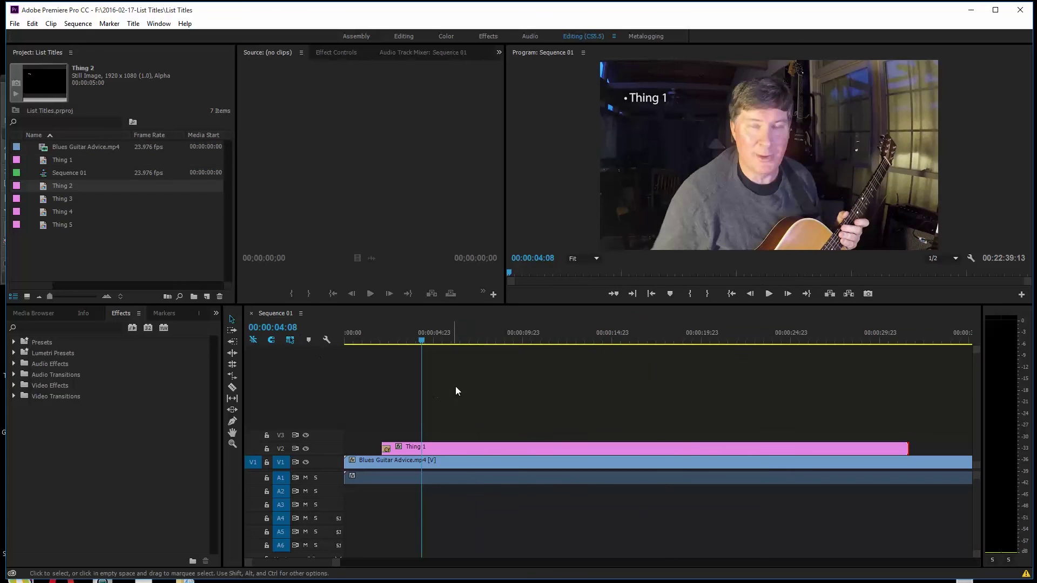
Step: Drop Thing 2 onto V3 near 4 seconds and stretch its end to match Thing 1
left_click(81, 267)
left_click(45, 189)
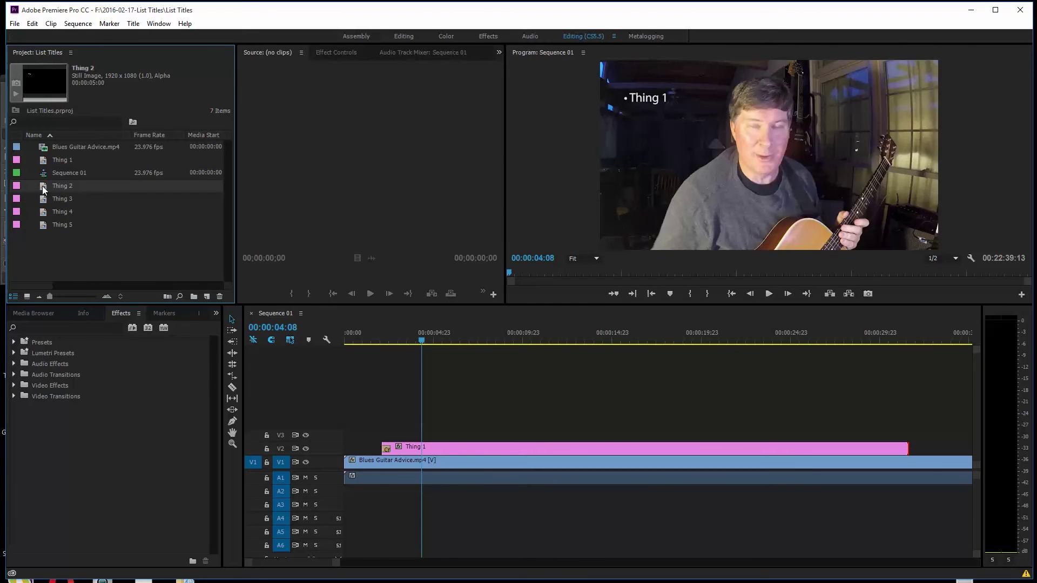
left_click_drag(45, 189, 430, 439)
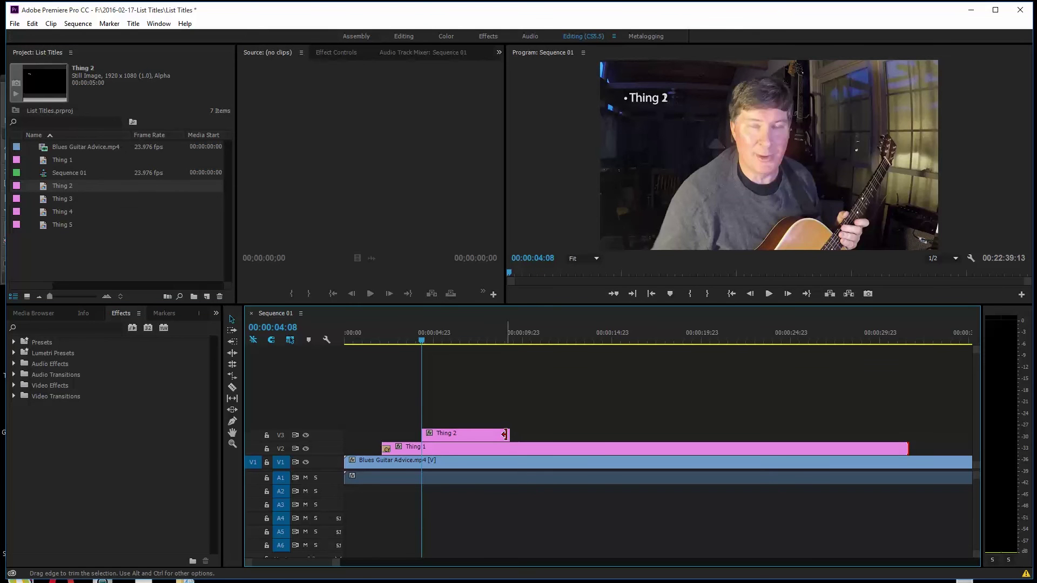
left_click_drag(509, 435, 908, 441)
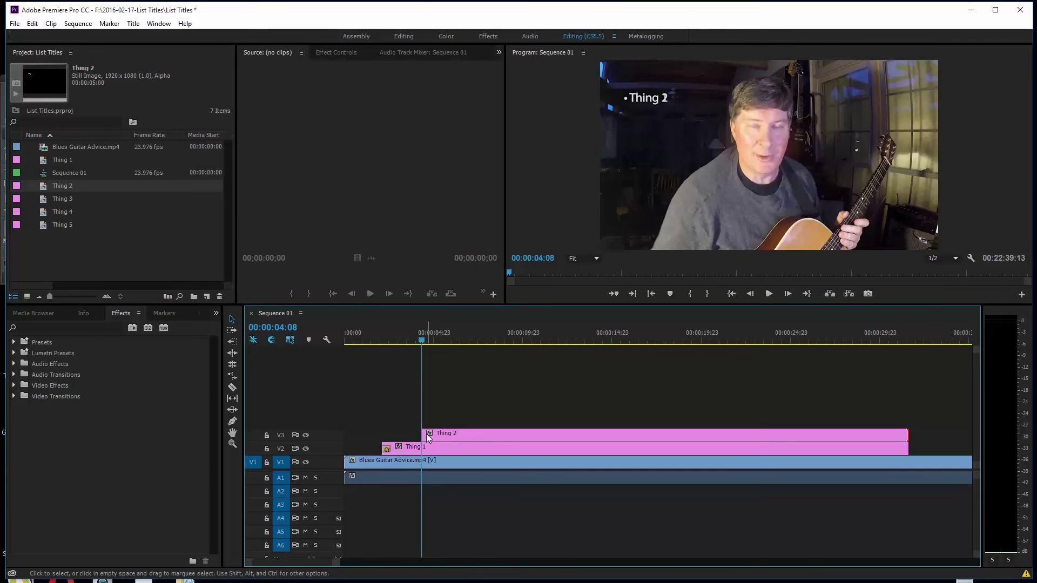
mouse_move(422, 338)
left_mouse_down()
mouse_move(371, 356)
mouse_move(431, 353)
left_mouse_up()
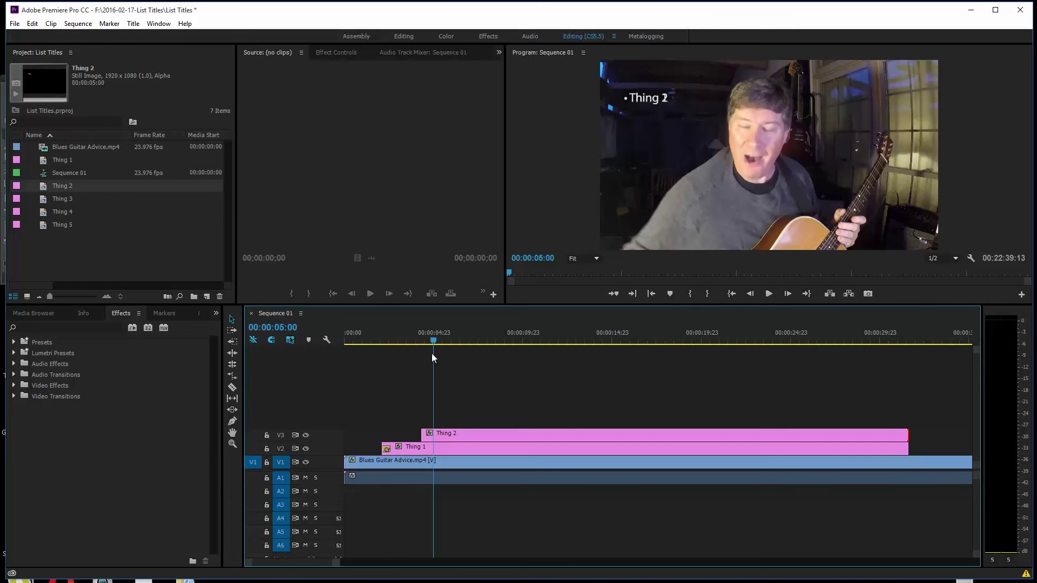
Step: Lower Thing 2 with Motion Position Y so it sits just below Thing 1
left_click(465, 433)
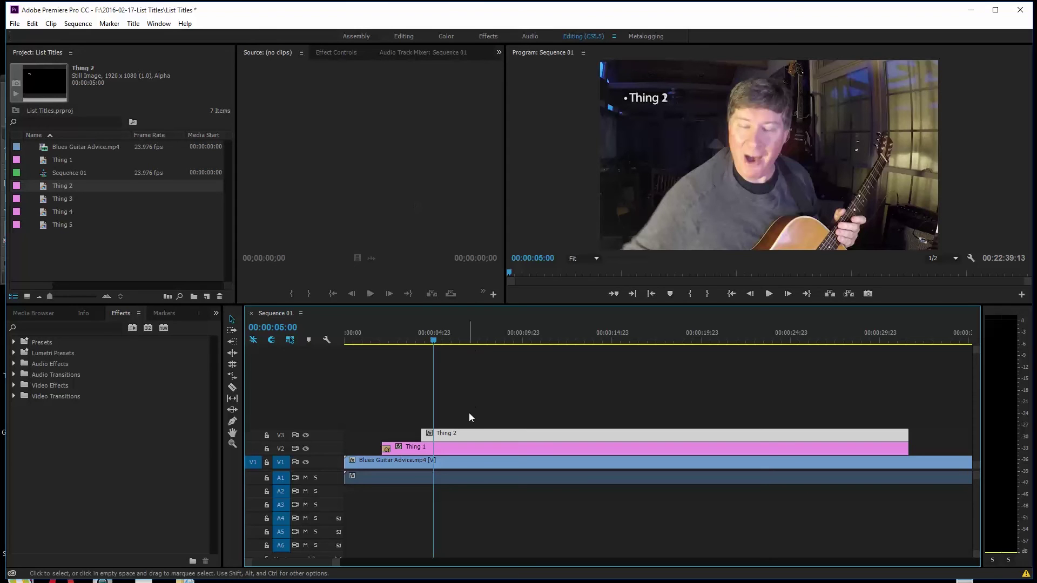
left_click(334, 53)
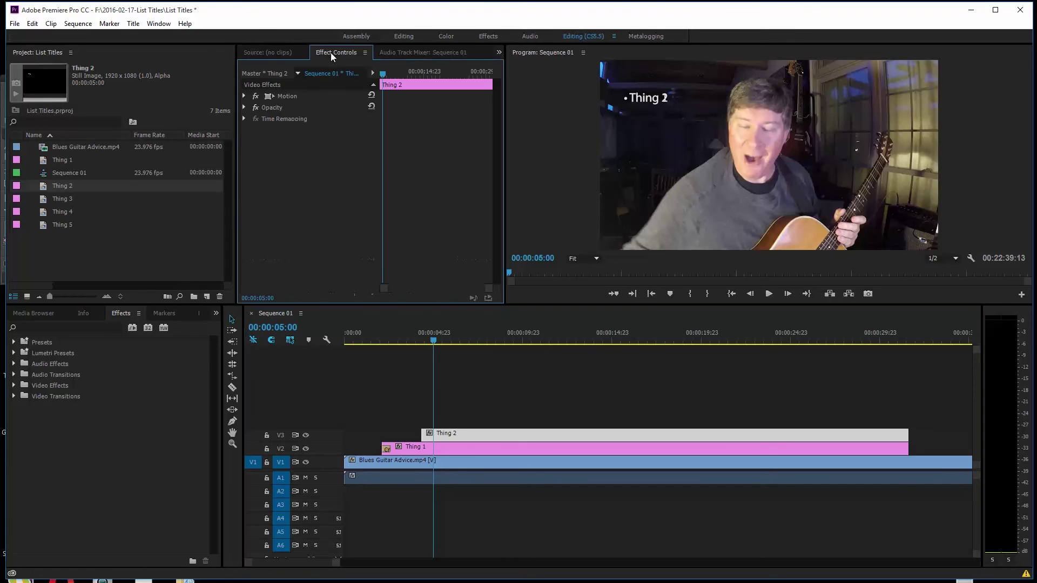
left_click(244, 96)
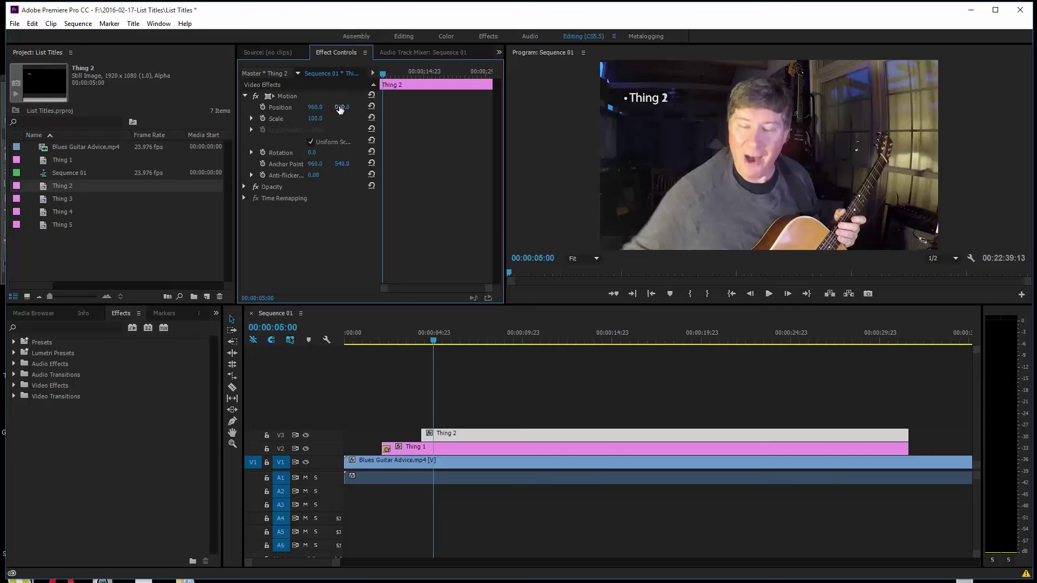
left_click_drag(341, 107, 390, 107)
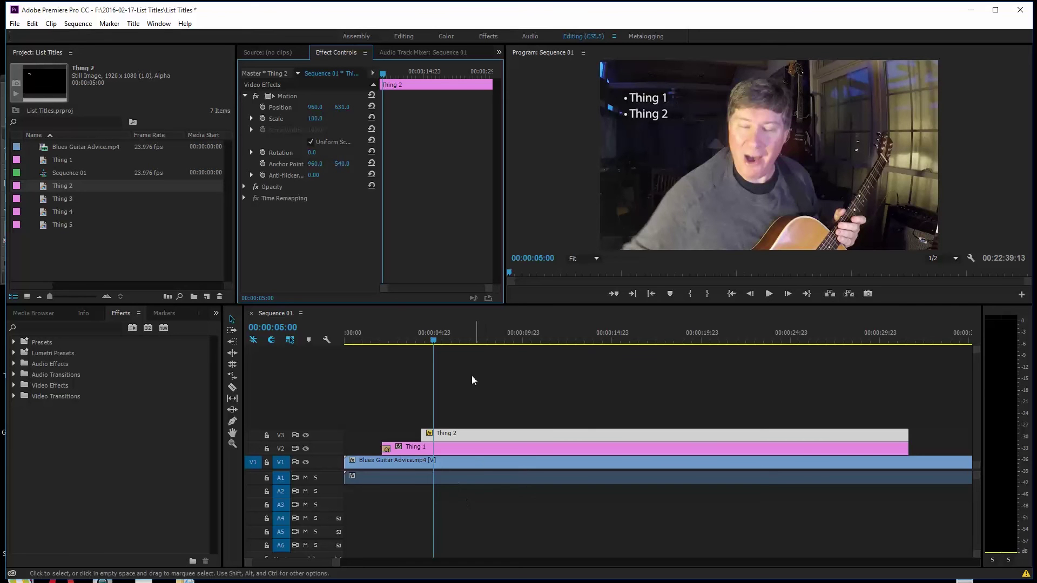
Step: Give Thing 2 a default fade-in, preview both titles, and bring Thing 3 toward the timeline
left_click_drag(437, 340, 411, 351)
right_click(431, 434)
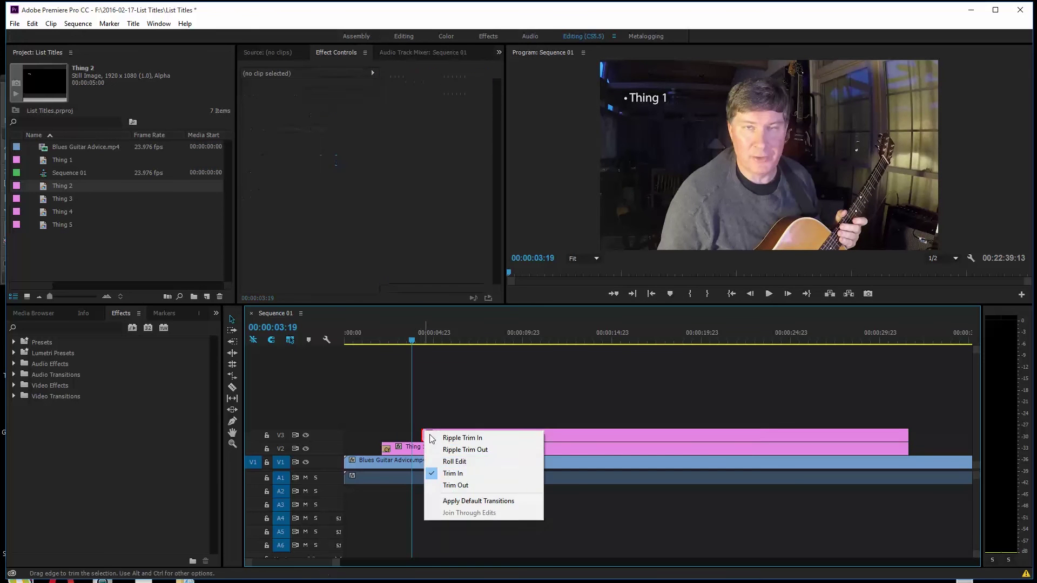
left_click(482, 500)
left_click_drag(413, 338, 377, 371)
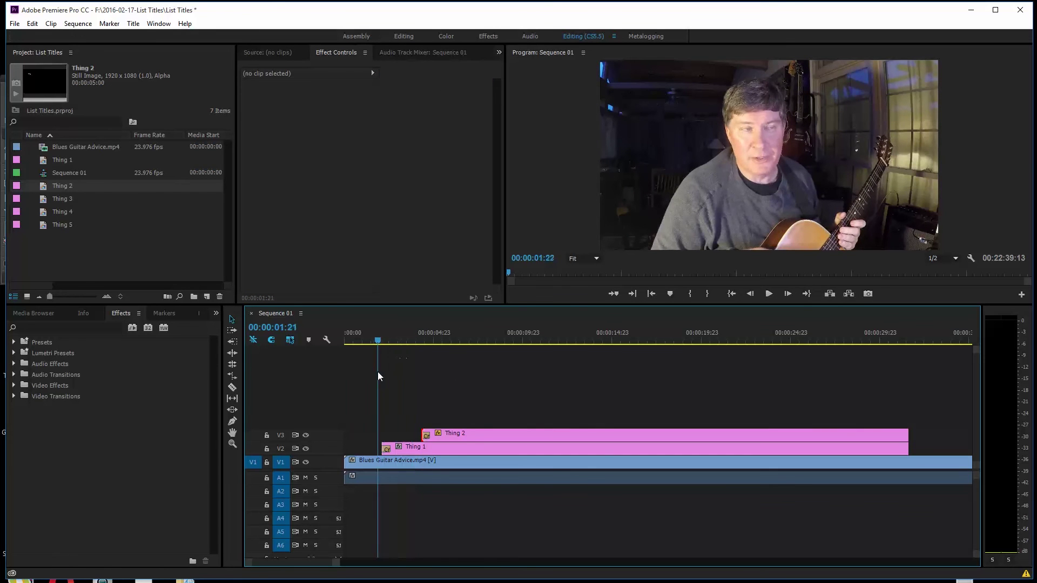
key("space")
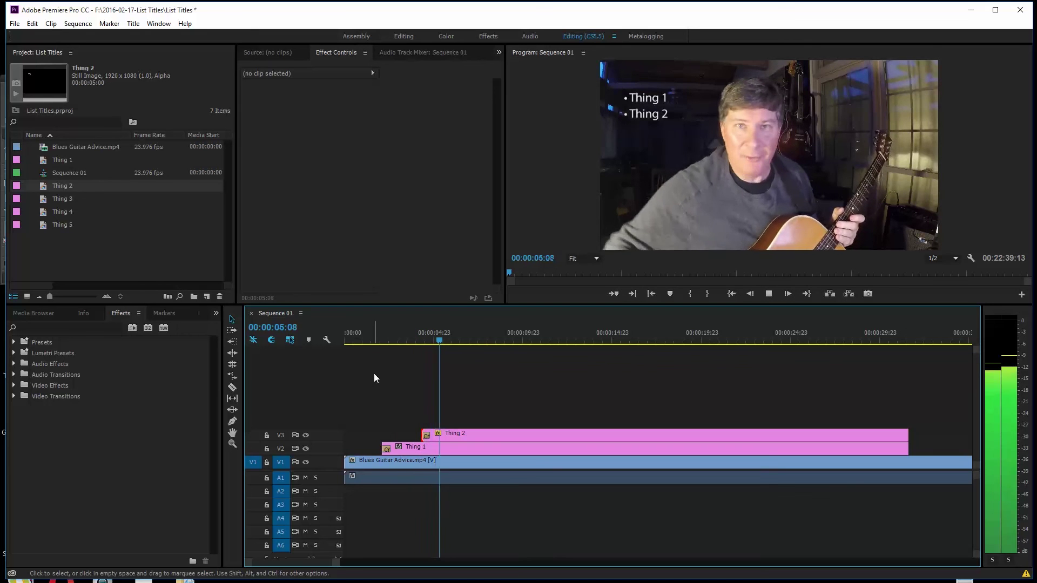
key("space")
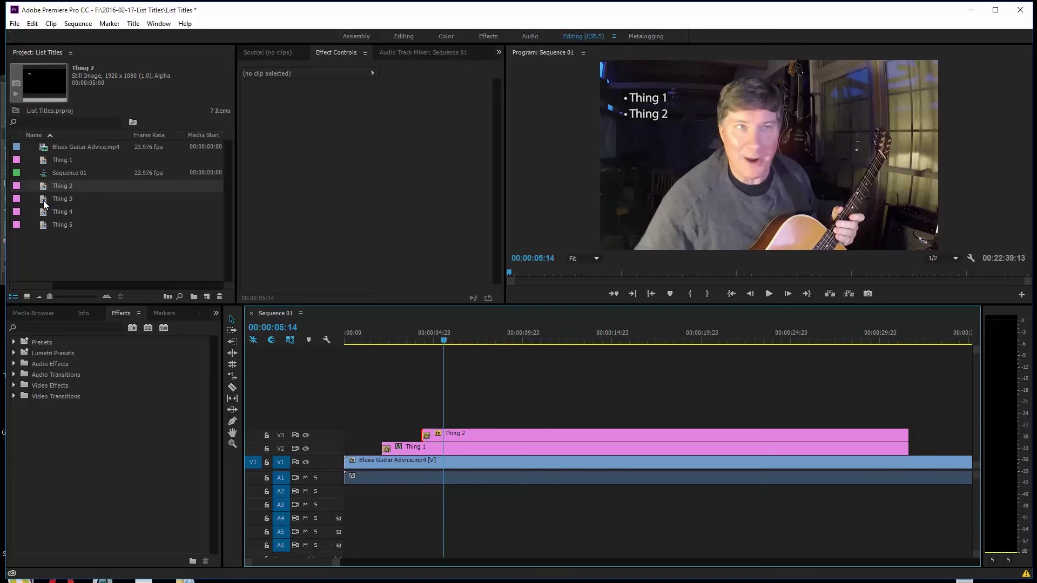
left_click_drag(45, 203, 458, 408)
Step: Drop Thing 3 onto new track V4 and shift its Position Y so it sits below Thing 2
left_click(441, 339)
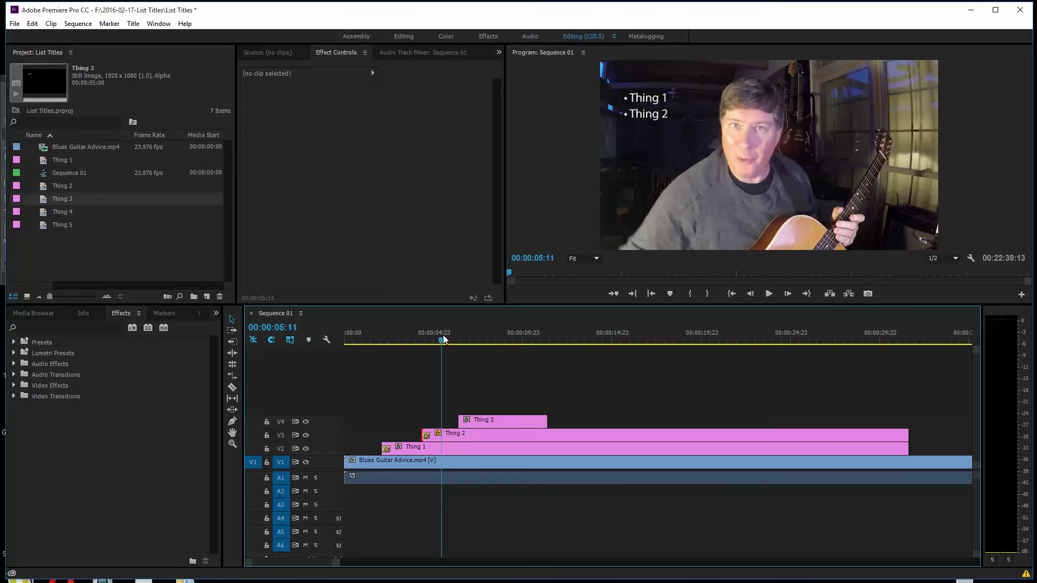
left_click_drag(443, 336, 479, 346)
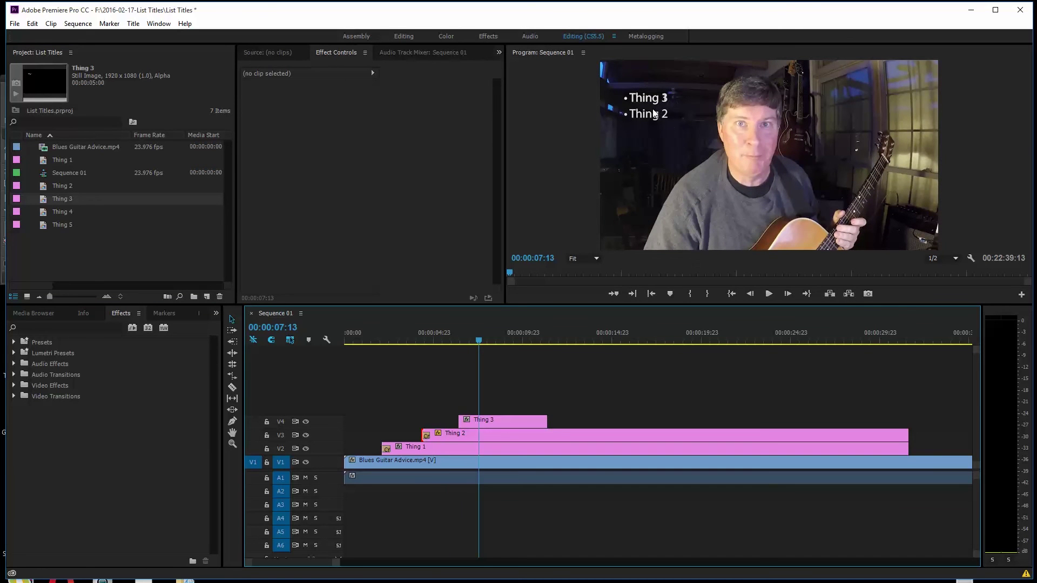
left_click(504, 420)
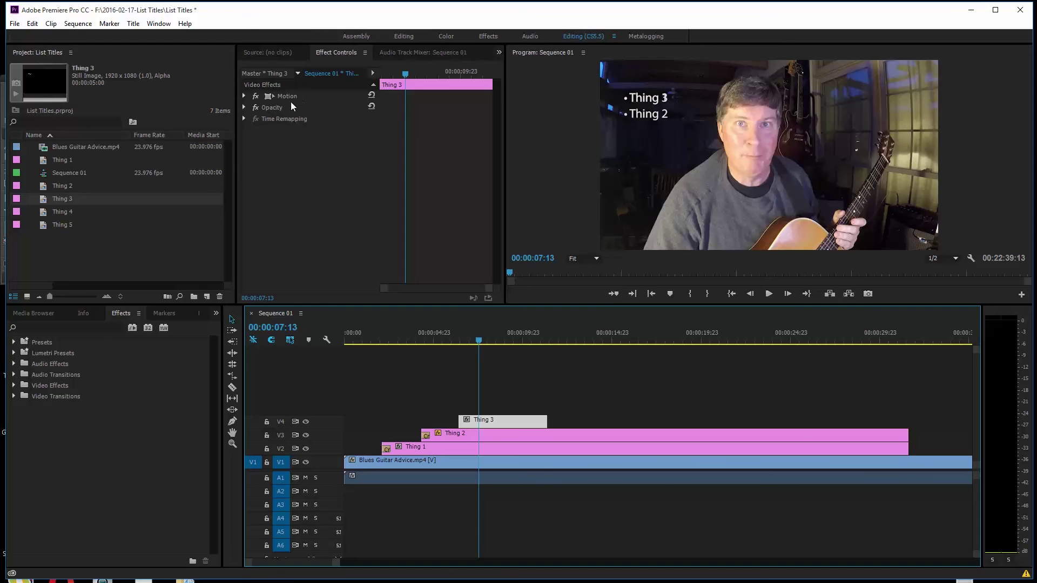
left_click(244, 96)
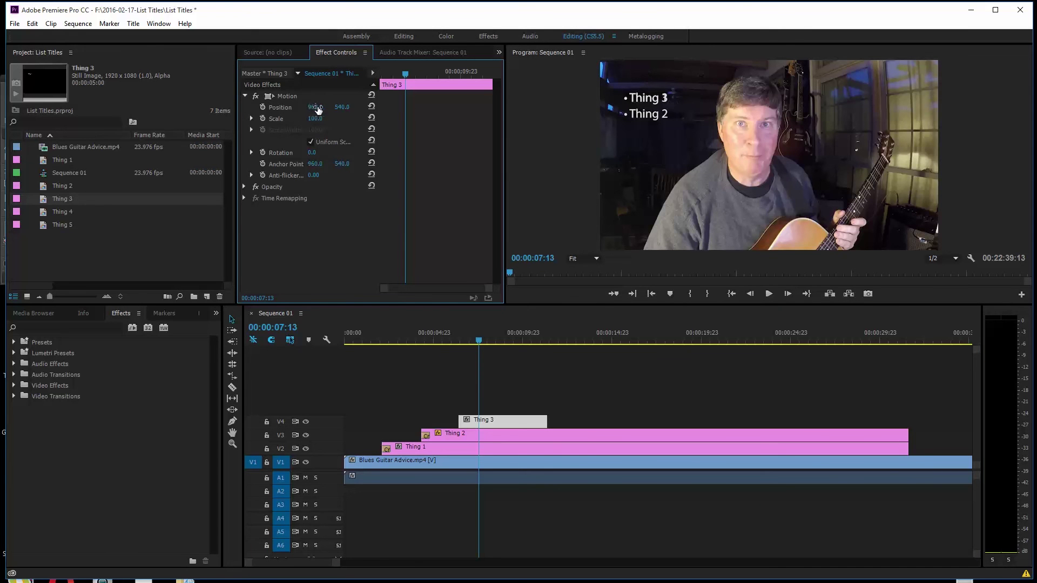
left_click_drag(343, 109, 444, 110)
Step: Give Thing 3 a default fade-in and extend its end to match the other titles
right_click(463, 419)
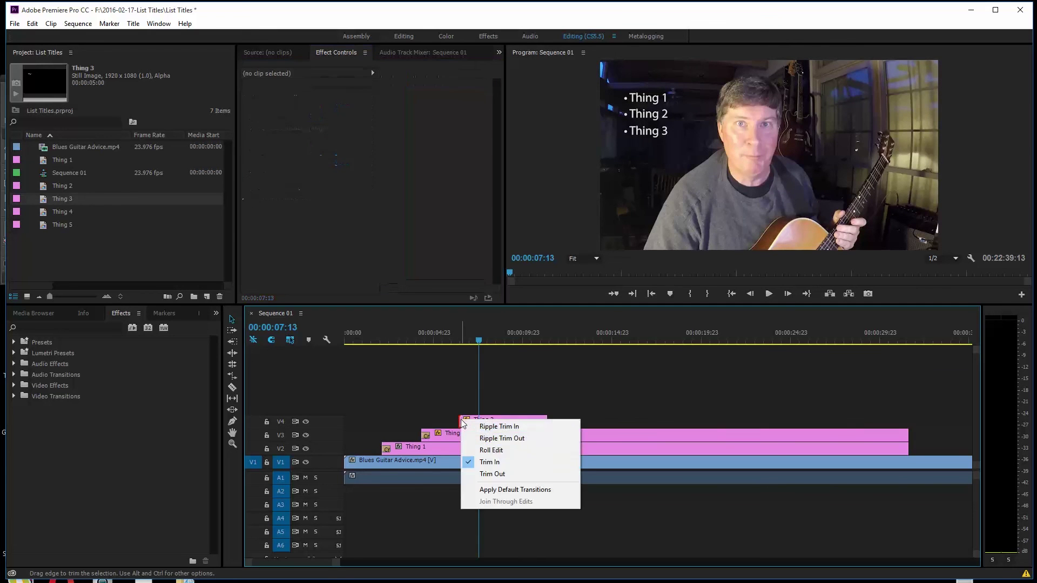
left_click(516, 487)
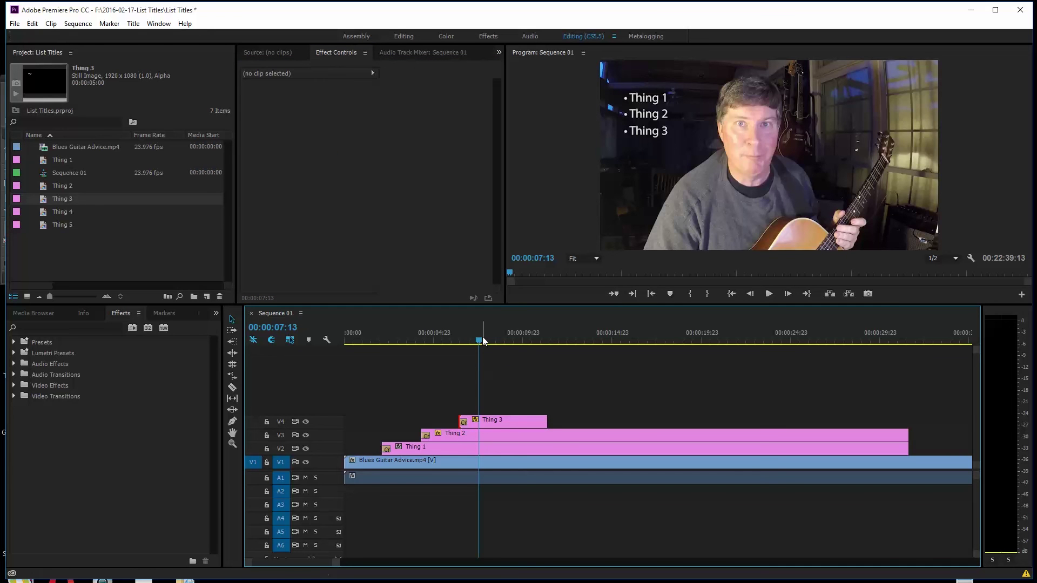
left_click_drag(544, 417, 908, 426)
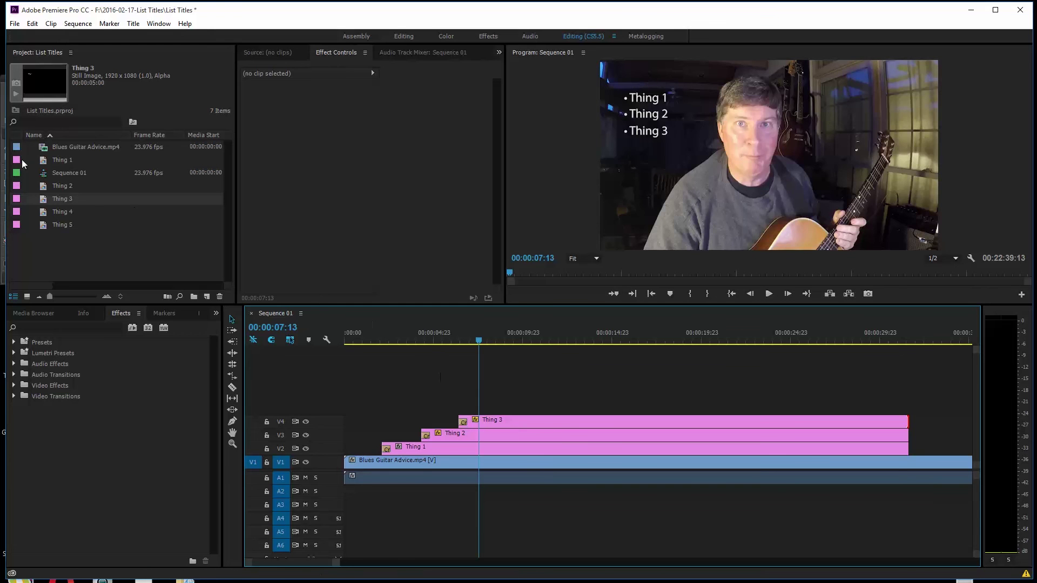
Step: Place Thing 4 on new track V5 near 9 seconds and lower its Position Y below Thing 3
left_click_drag(44, 214, 497, 391)
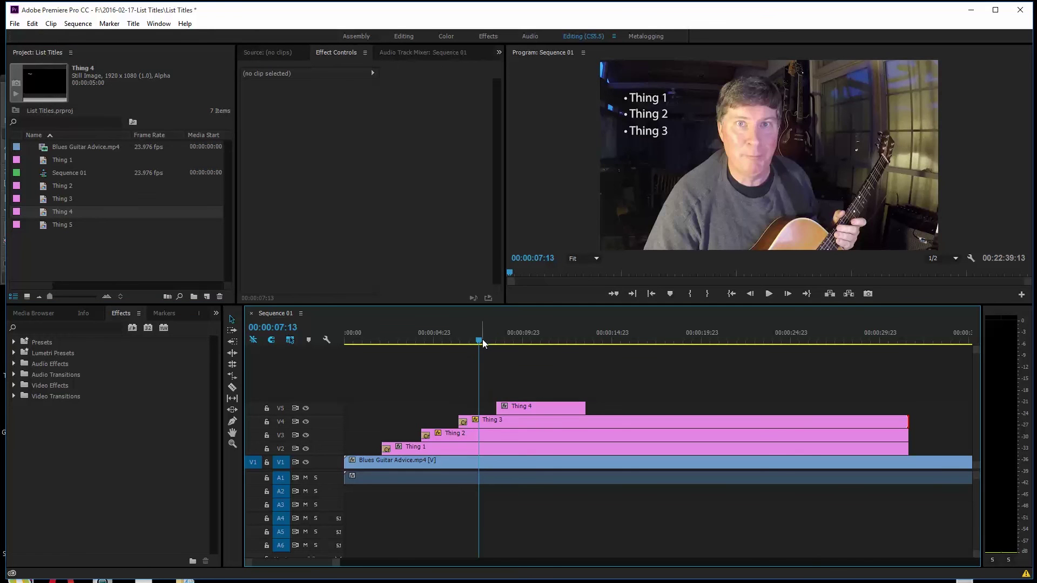
left_click_drag(482, 339, 521, 346)
left_click(555, 407)
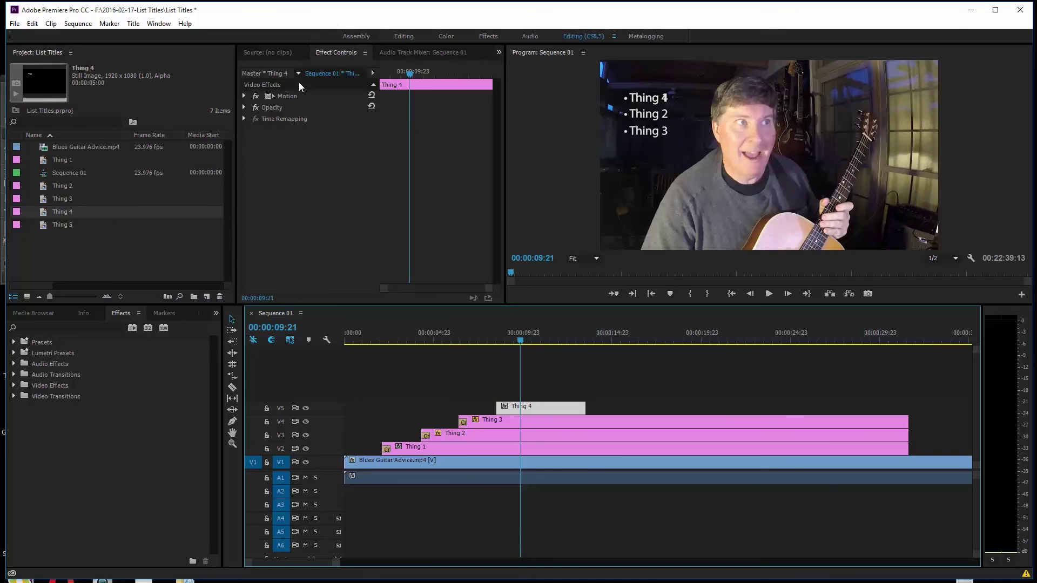
left_click(245, 96)
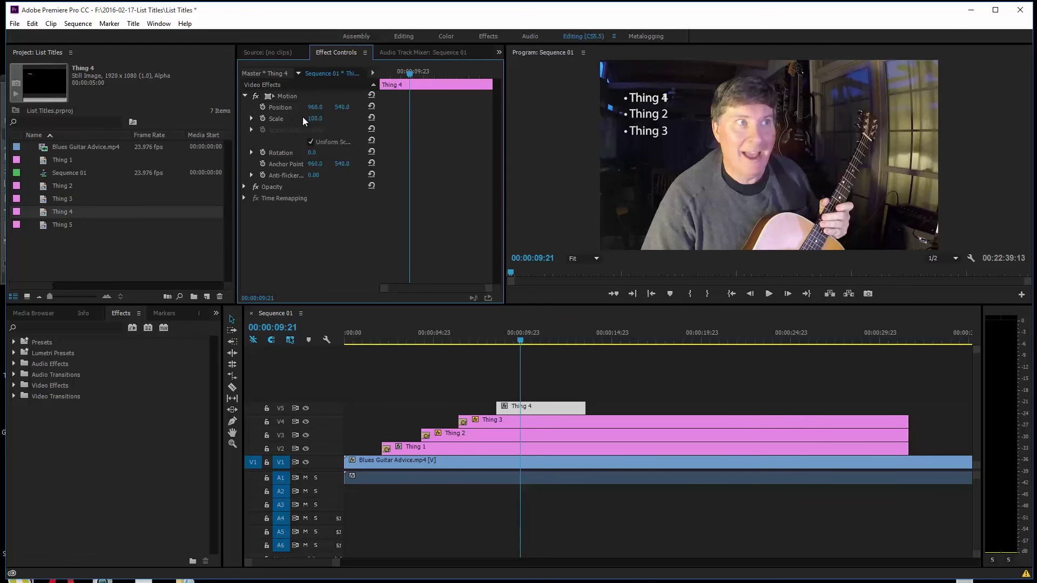
left_click_drag(344, 108, 503, 108)
left_click(346, 107)
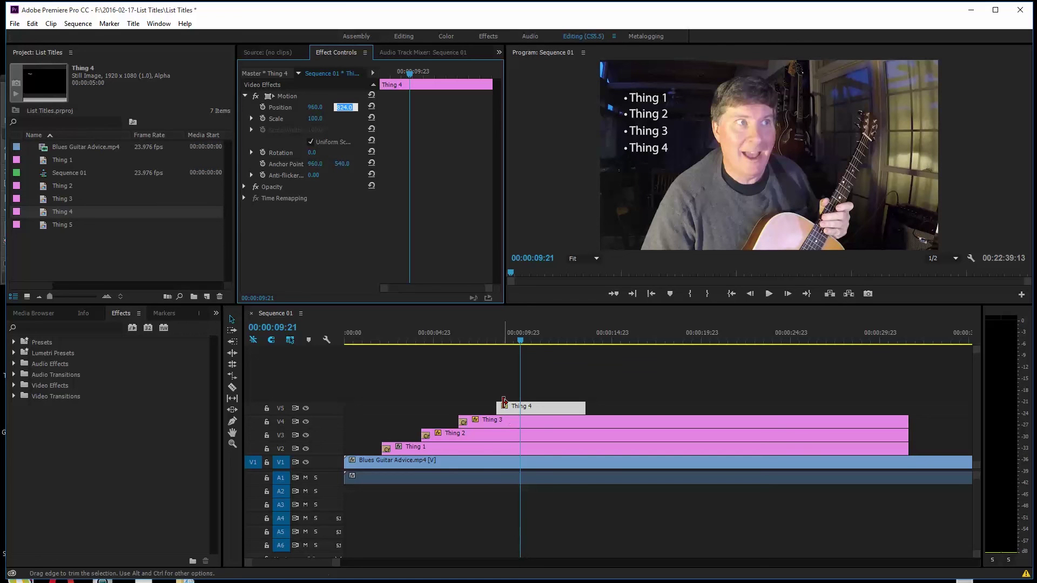
Step: Apply a default transition at Thing 4's start so it fades in
right_click(501, 406)
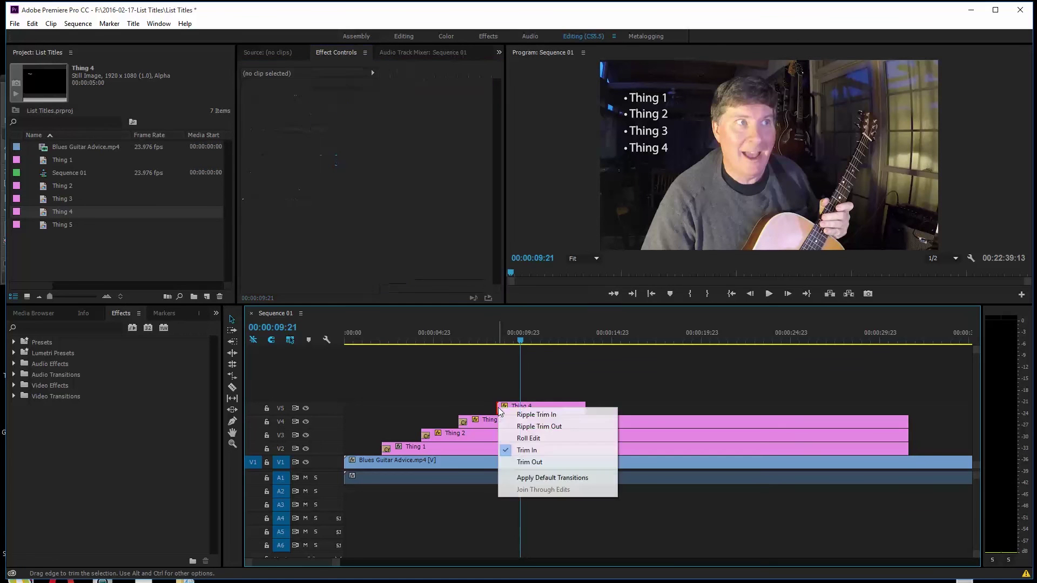
left_click(550, 480)
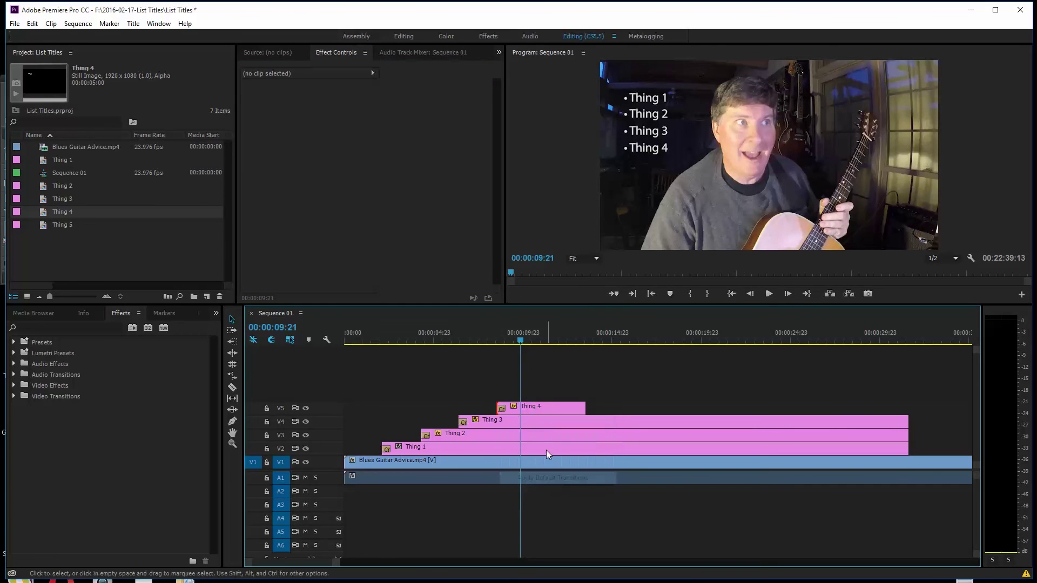
left_click(519, 340)
left_click_drag(518, 340, 533, 356)
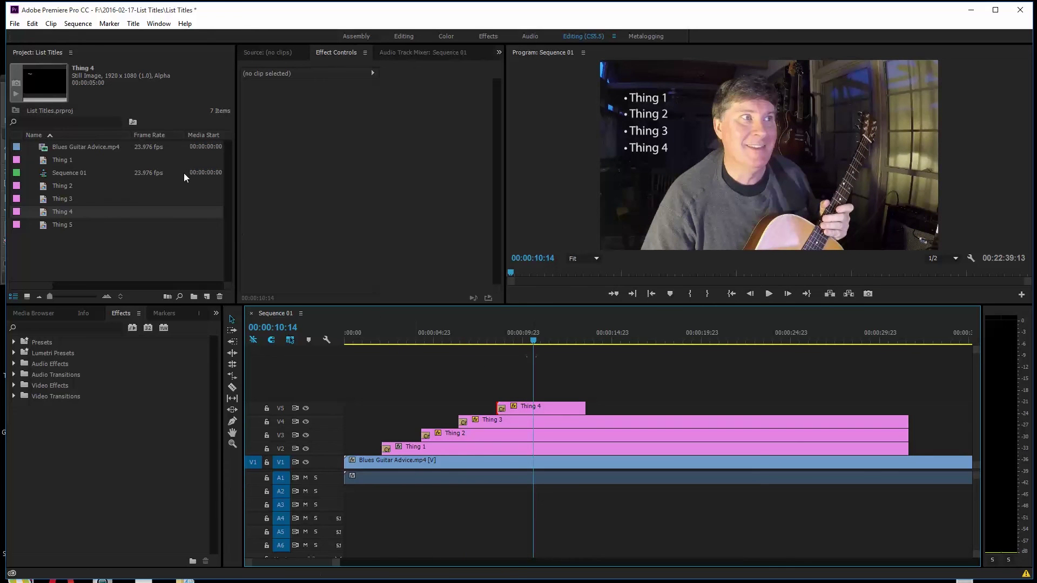
Step: Extend Thing 4 to end with the other titles and place Thing 5 on new track V6
left_click_drag(583, 405, 908, 413)
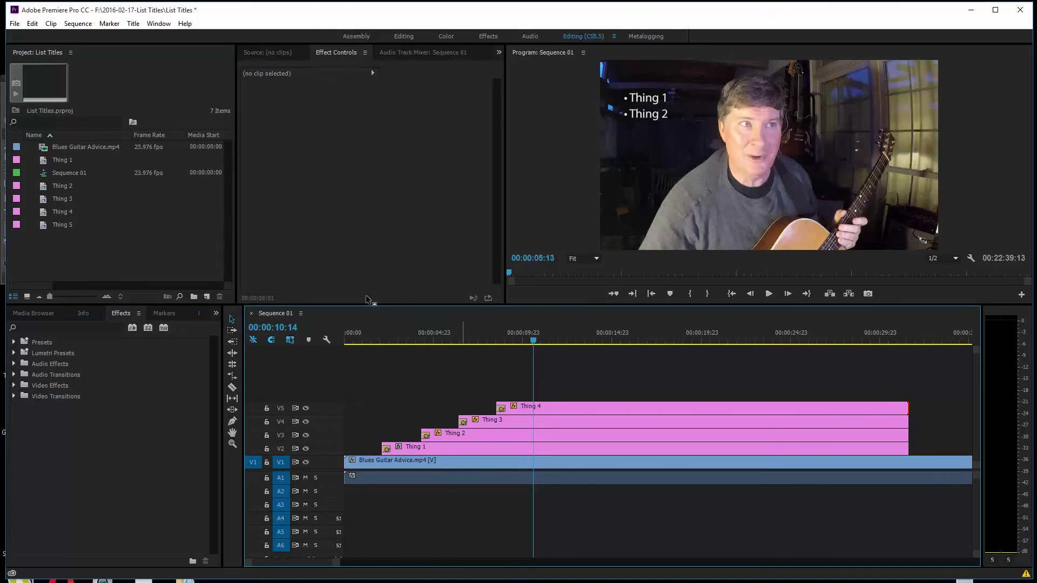
left_click(130, 259)
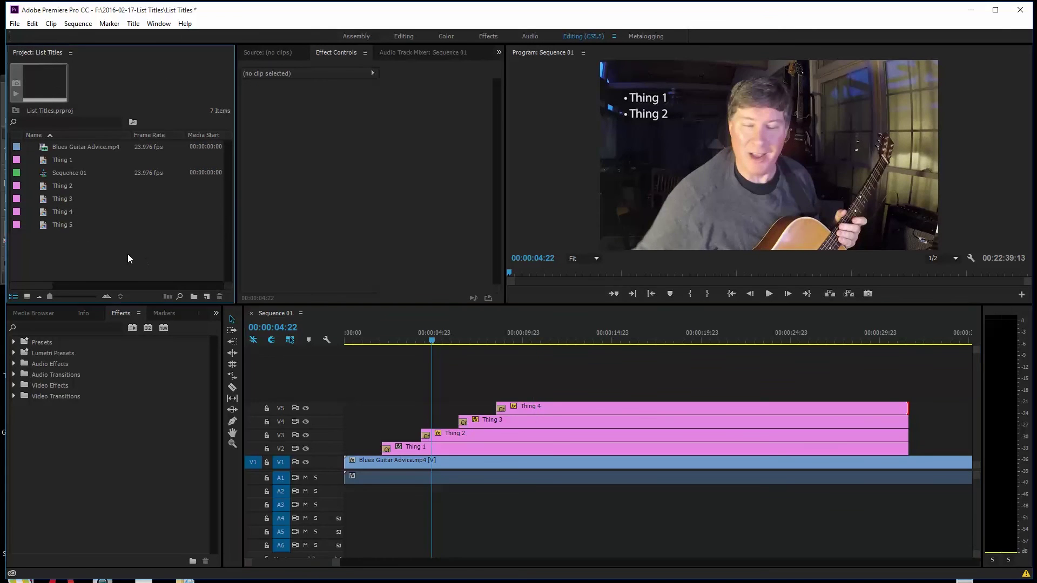
left_click(46, 229)
left_click_drag(439, 338, 537, 368)
left_click(557, 333)
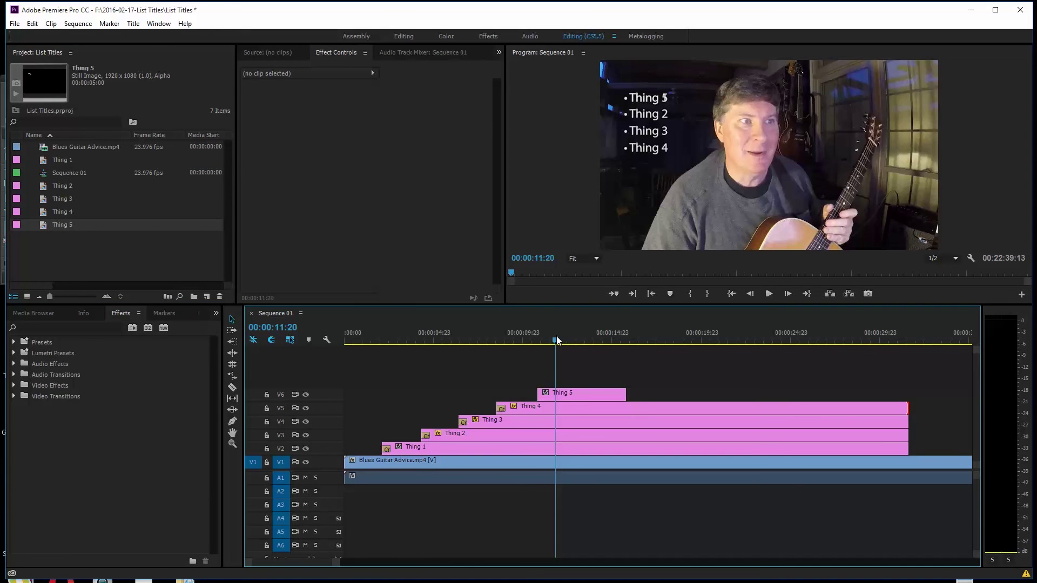
Step: Lower Thing 5 below Thing 4 via Position Y, add a default fade-in, and adjust its end
left_click(582, 393)
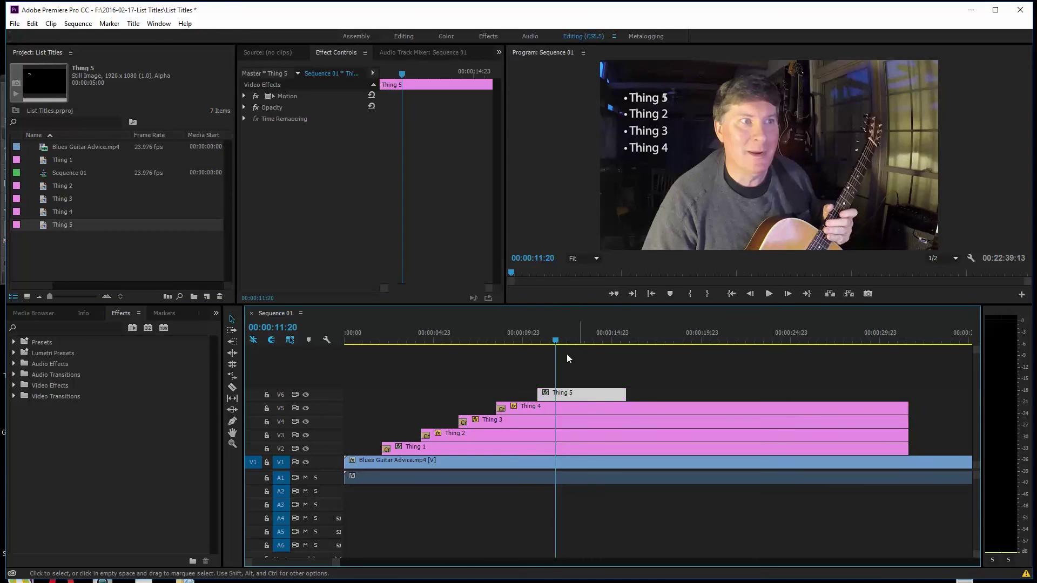
left_click(244, 96)
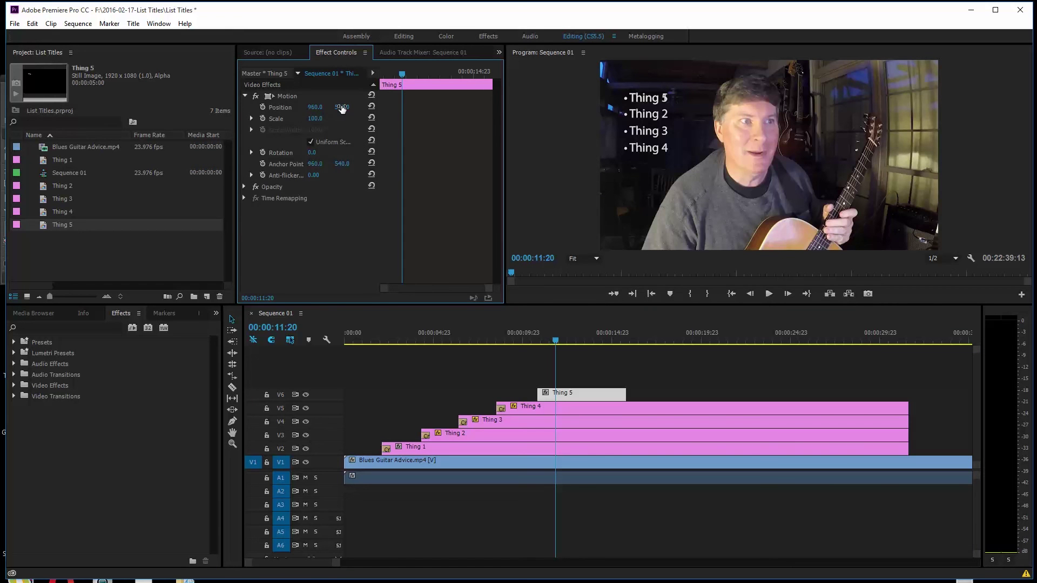
left_click_drag(342, 107, 552, 107)
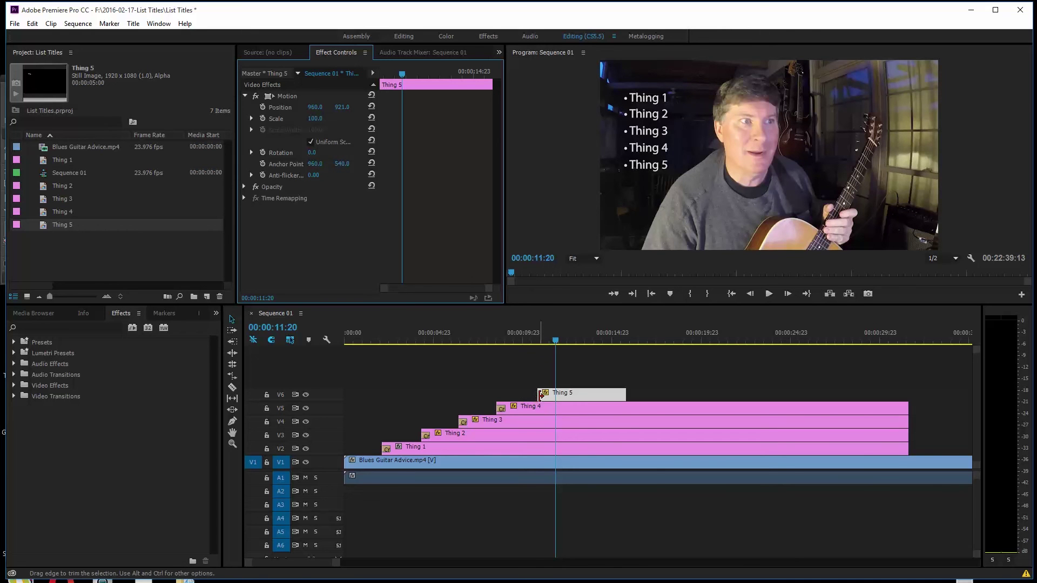
right_click(541, 396)
left_click(600, 466)
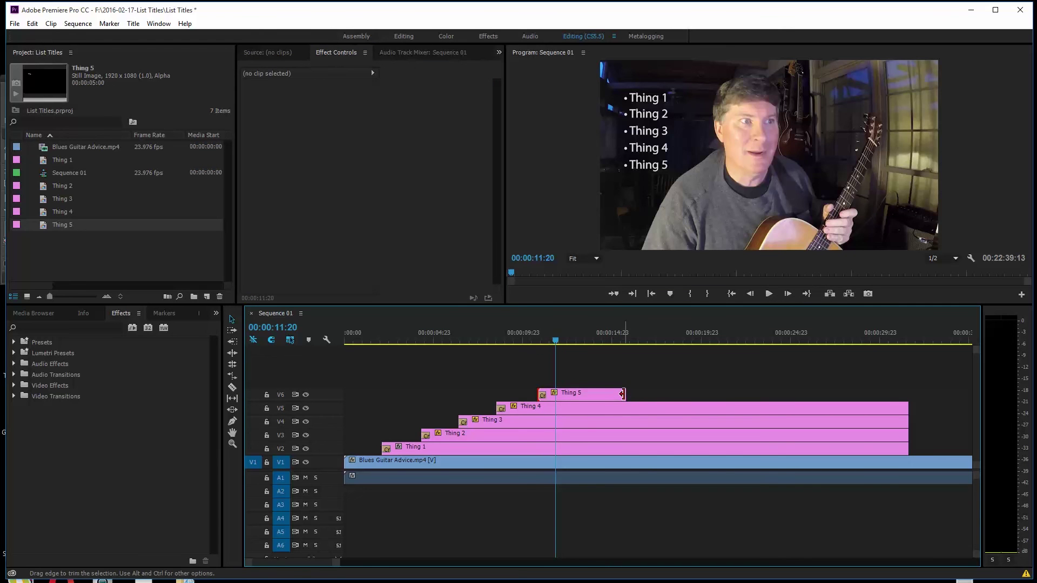
mouse_move(622, 395)
left_mouse_down()
mouse_move(655, 405)
mouse_move(613, 394)
left_mouse_up()
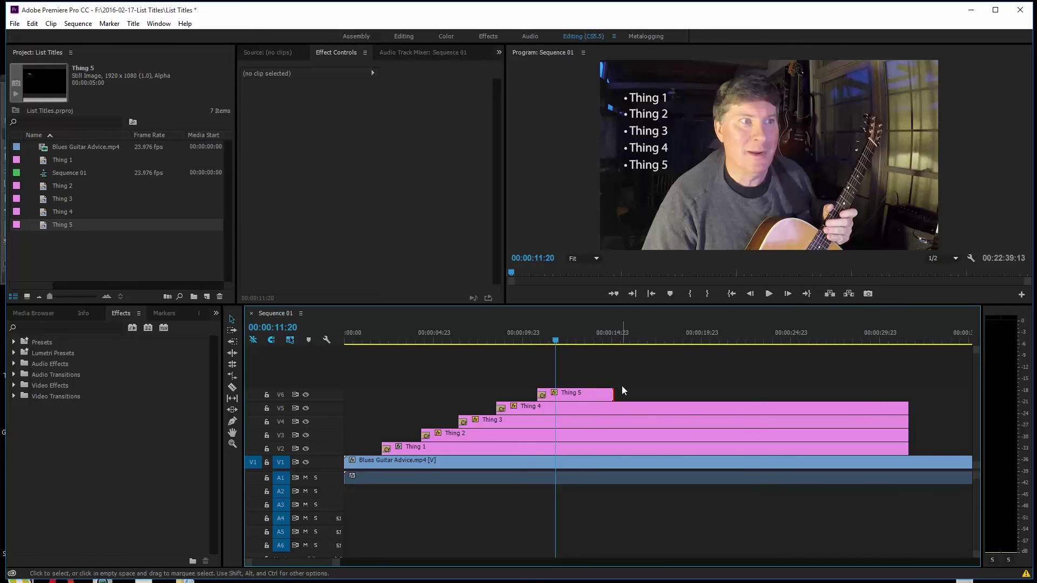
Step: Razor-cut Thing 4, 3, 2 and 1 at the point where Thing 5 ends
key("c")
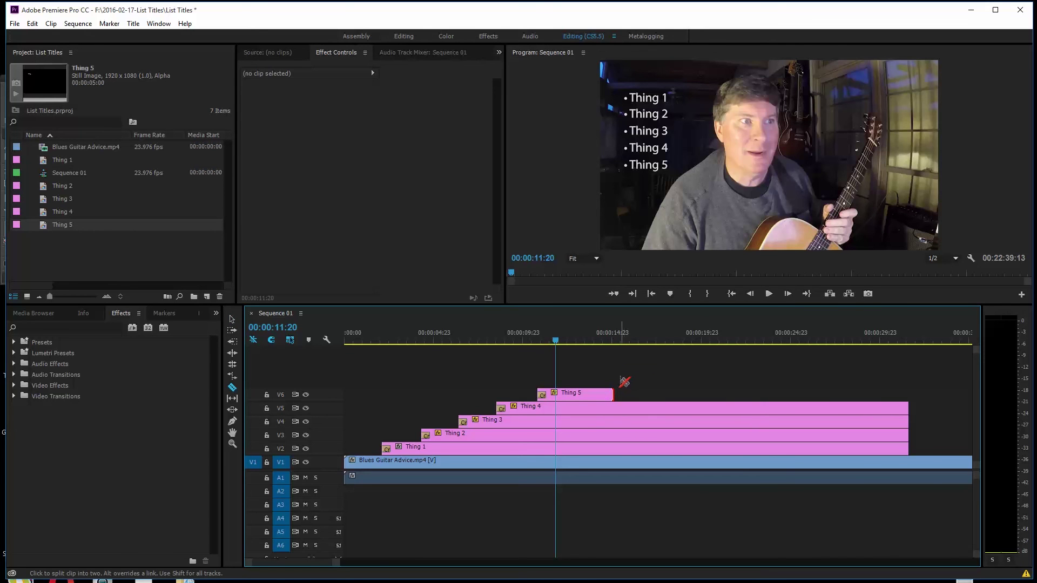
key("v")
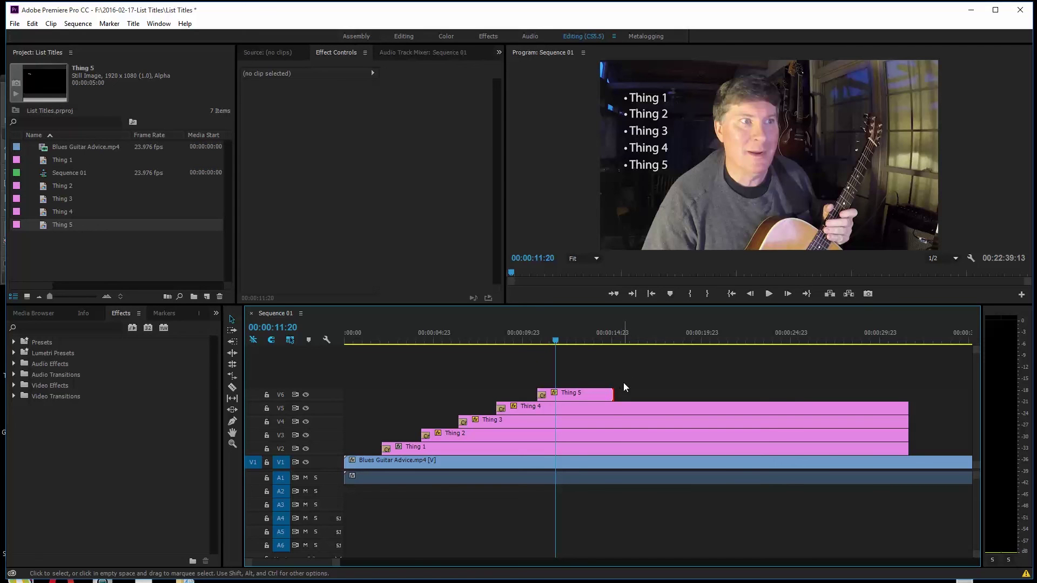
key("c")
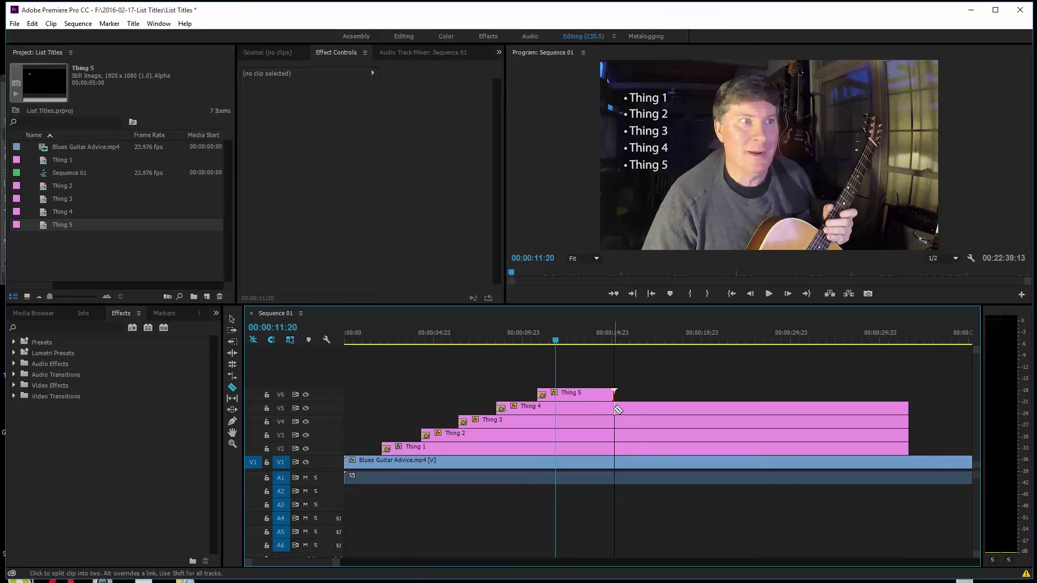
left_click(616, 409)
left_click(616, 422)
left_click(615, 435)
left_click(616, 448)
Step: Select the leftover pieces of Thing 1–4 beyond the cut and delete them
key("v")
left_click_drag(641, 380, 678, 453)
key("Delete")
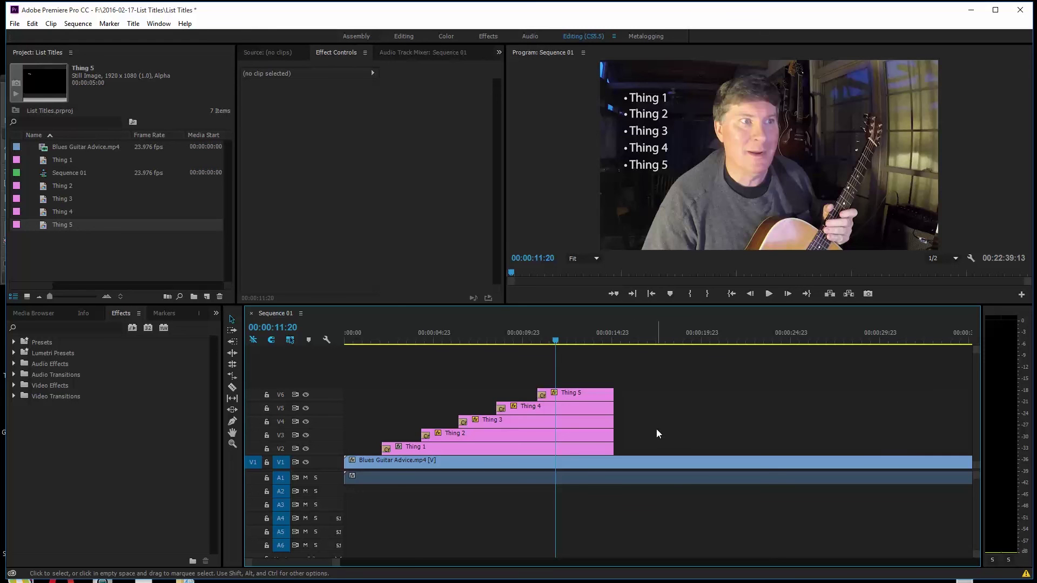
Step: Apply a default cross-dissolve at the shared end of each title, Thing 5 down to Thing 1
right_click(612, 393)
left_click(679, 464)
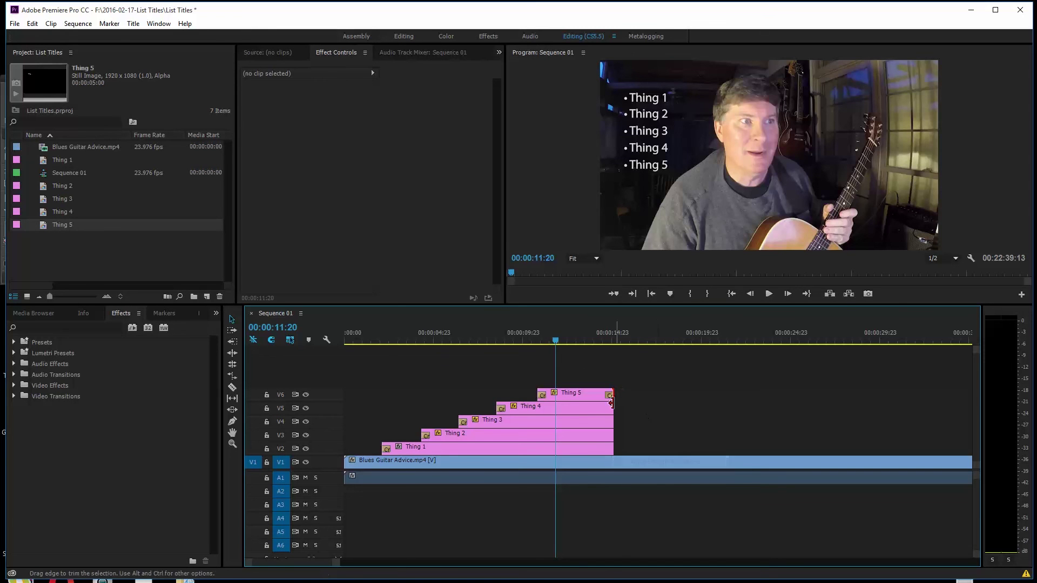
right_click(612, 406)
left_click(662, 475)
right_click(612, 421)
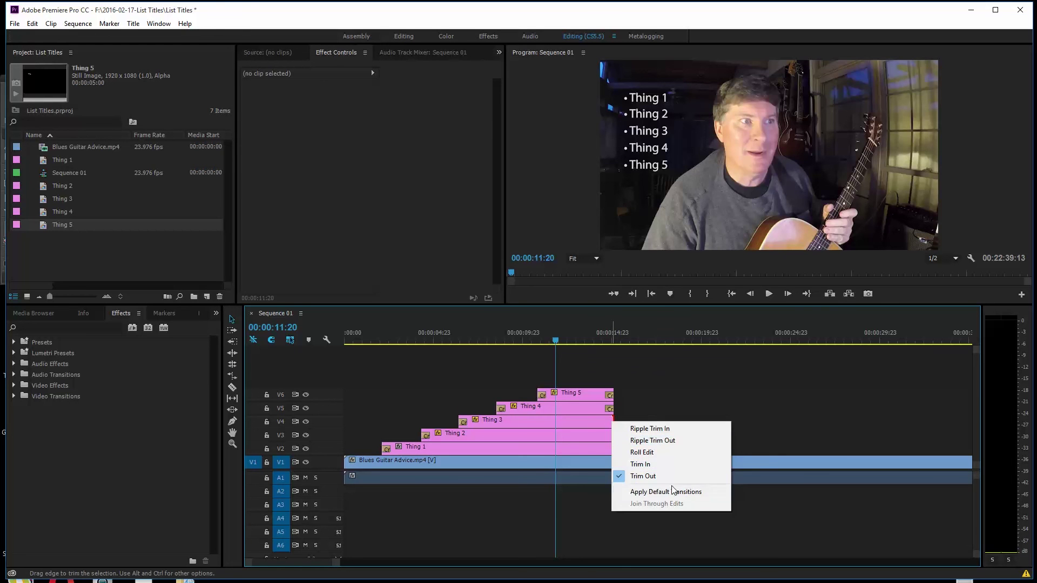
left_click(671, 489)
right_click(610, 434)
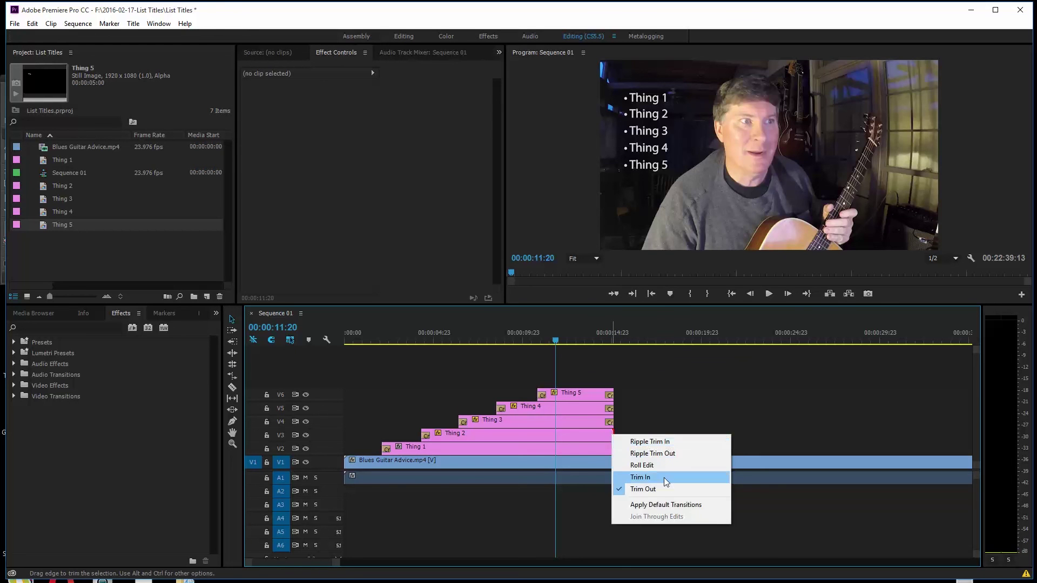
left_click(672, 504)
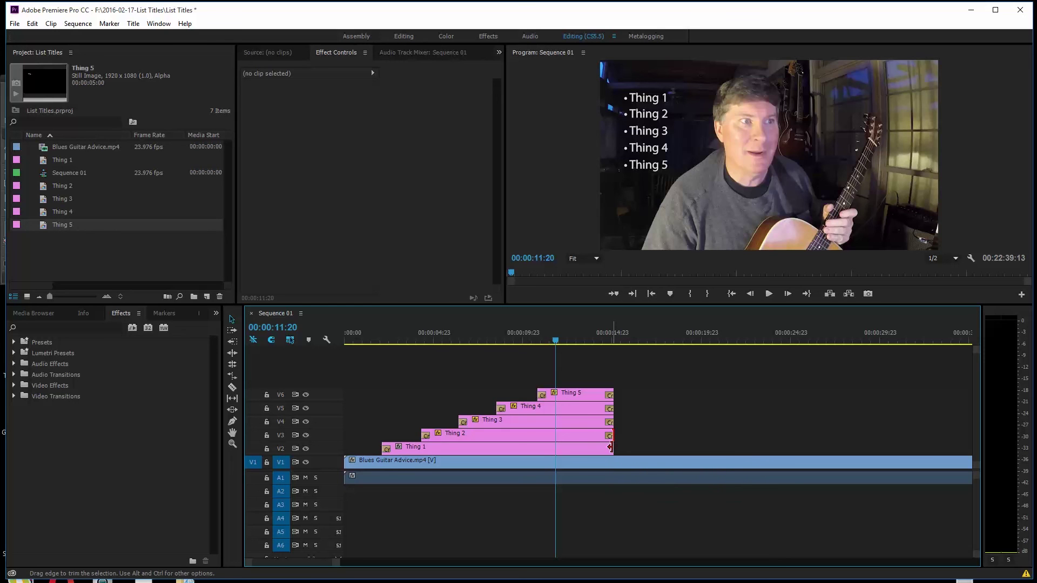
right_click(611, 446)
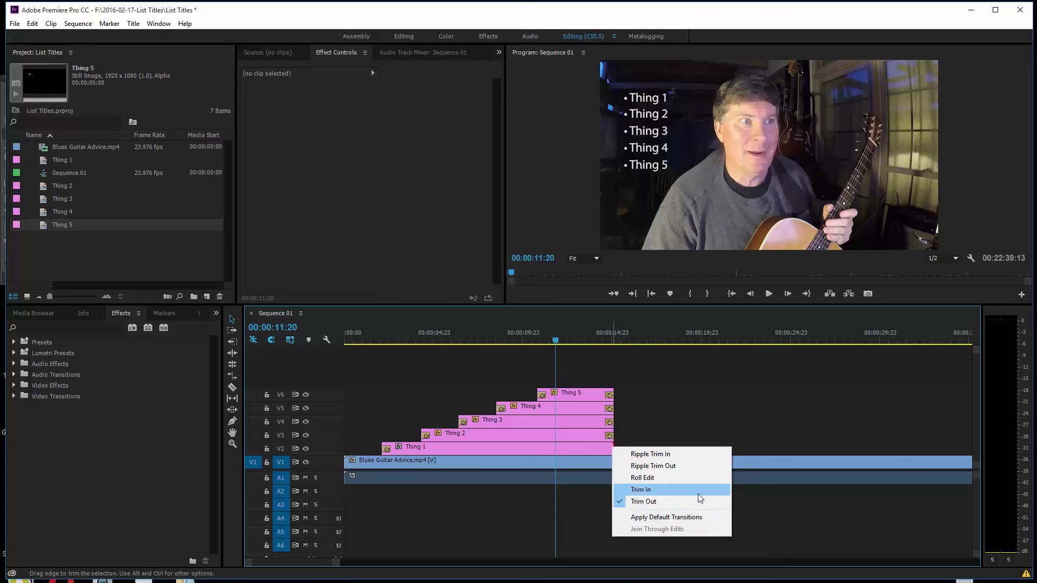
left_click(669, 516)
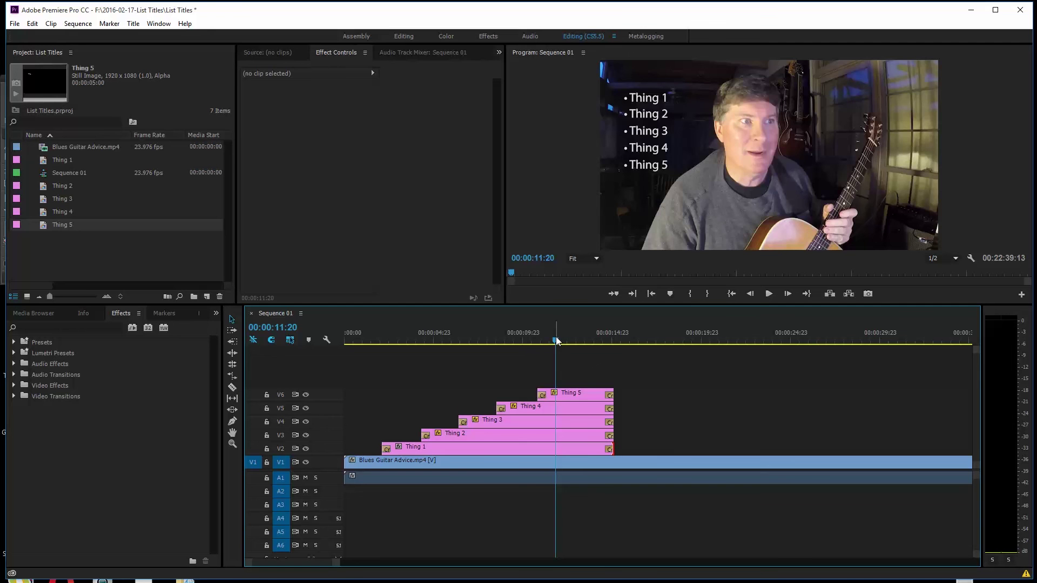
left_click_drag(550, 341, 375, 356)
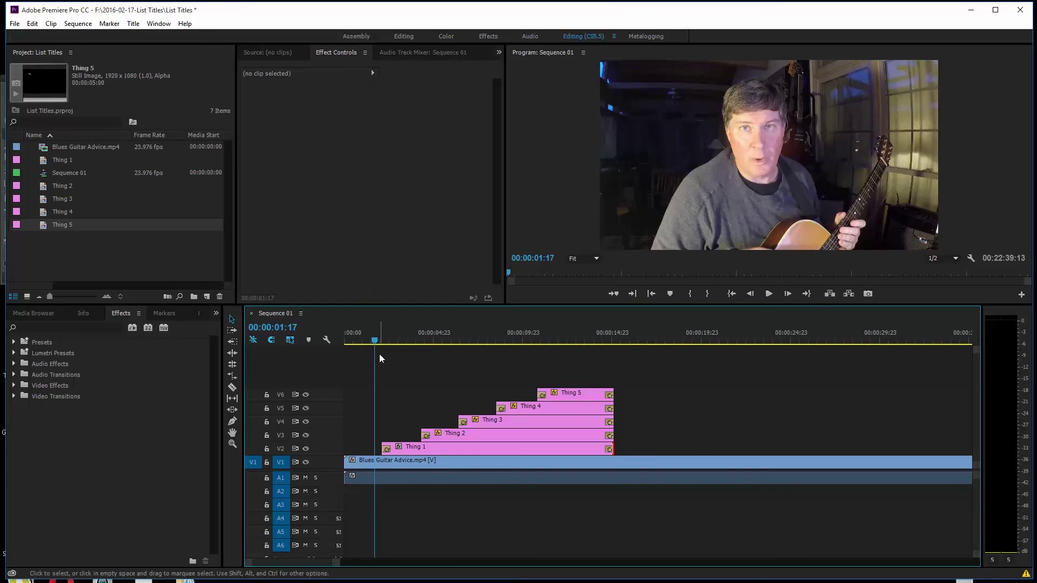
key("space")
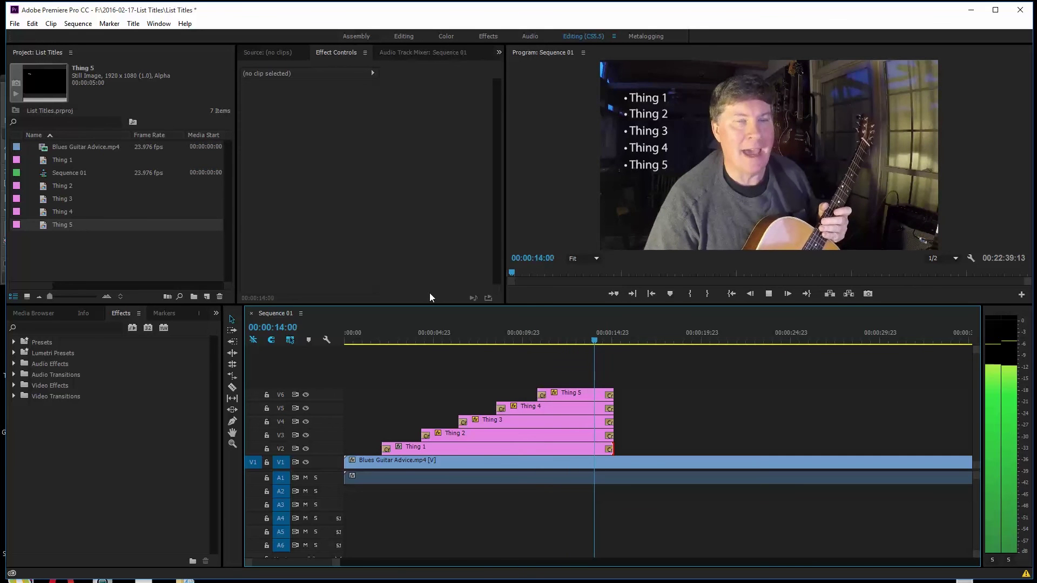
key("space")
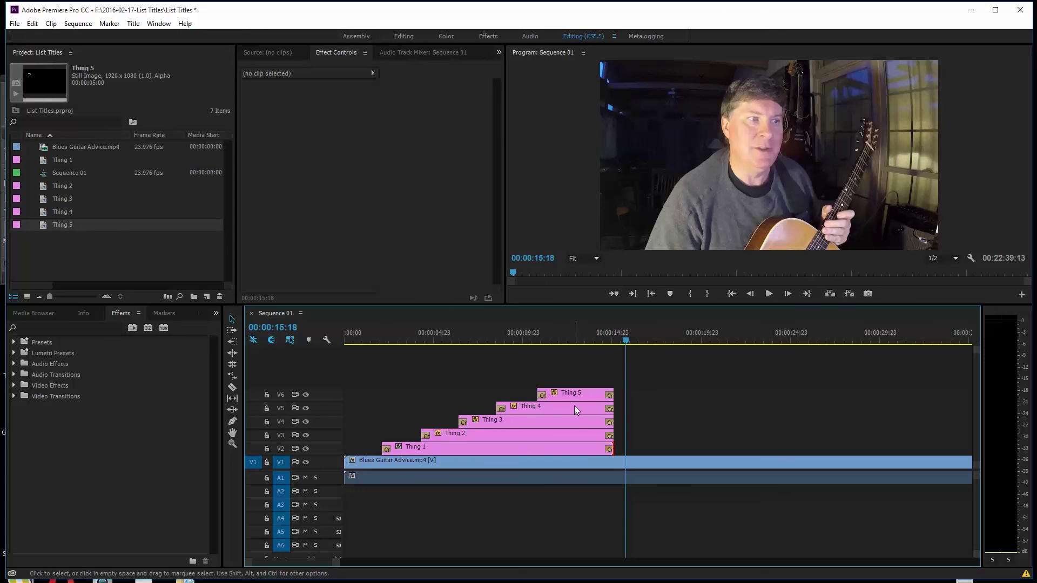
left_click_drag(627, 340, 599, 346)
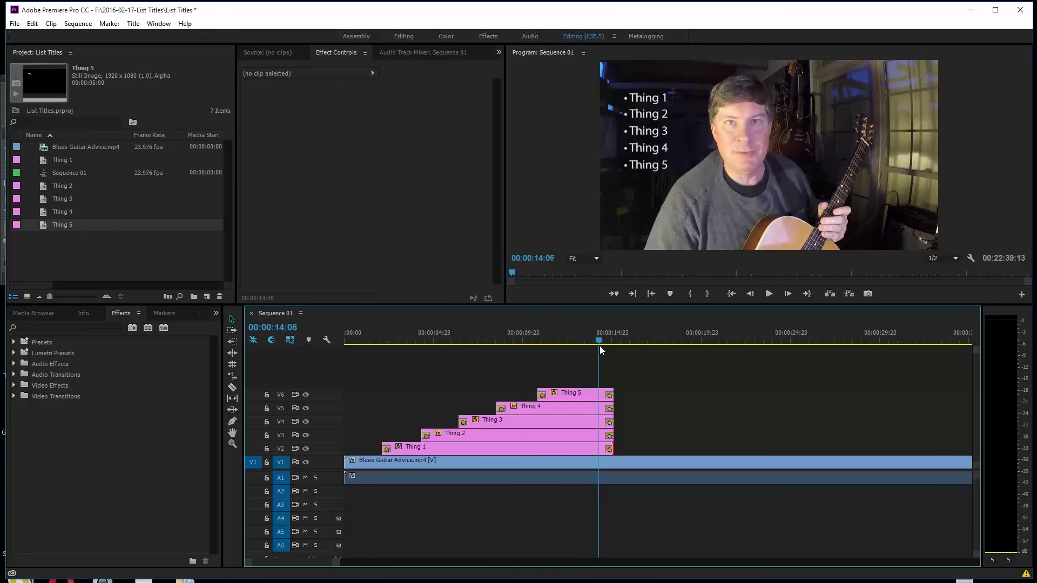